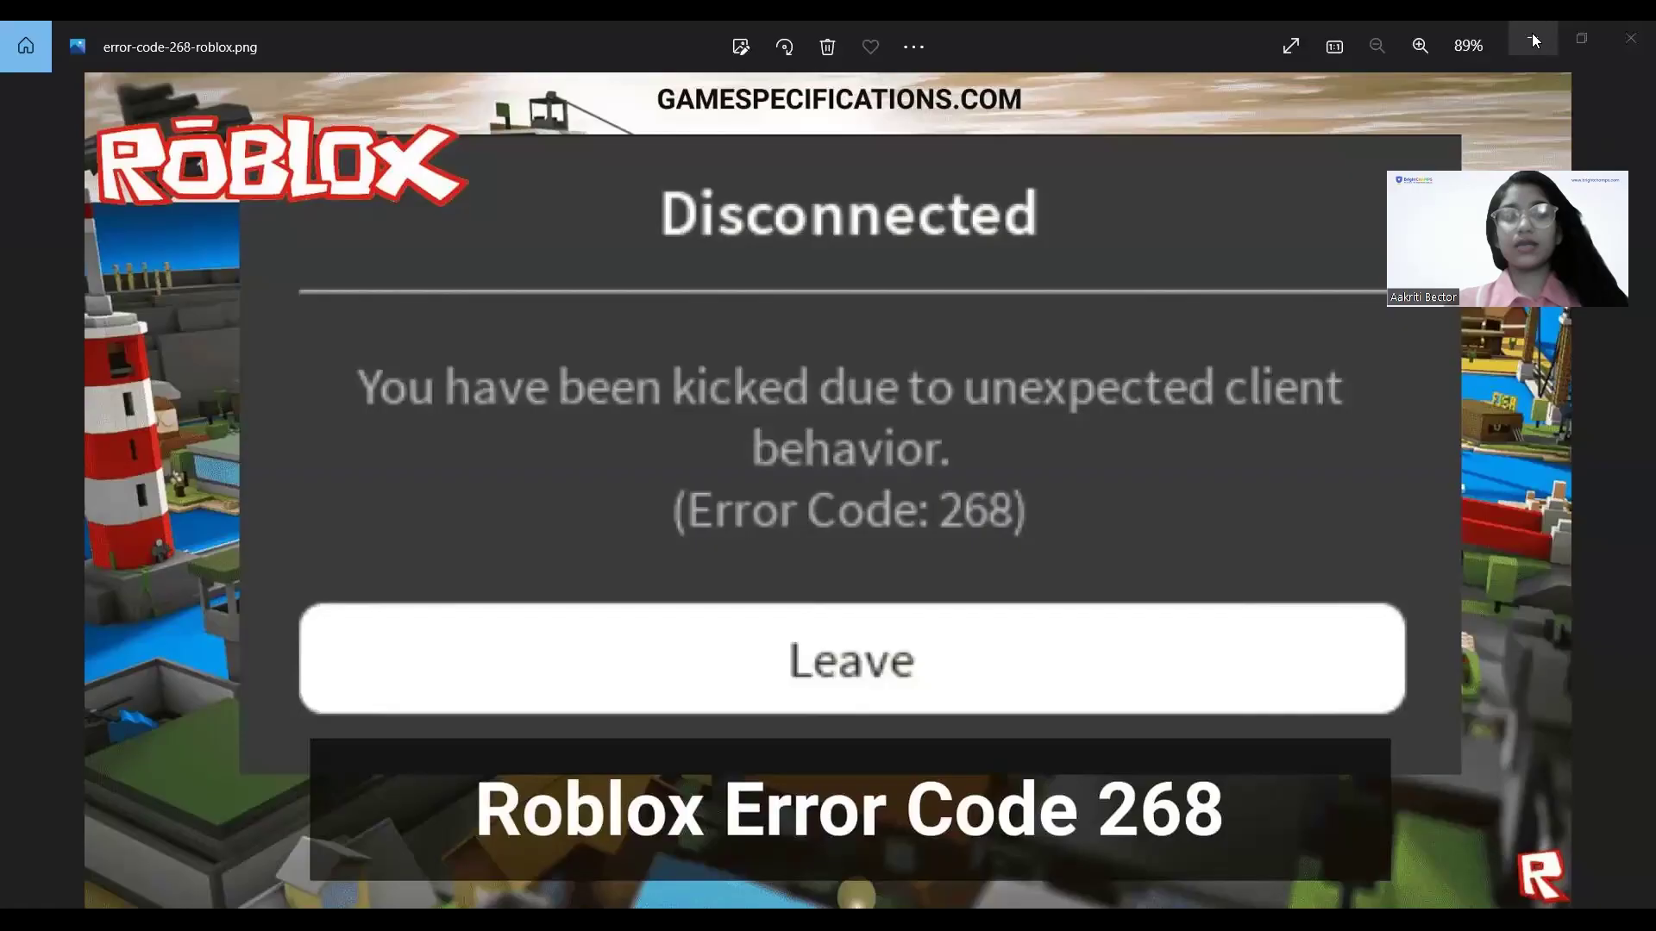
# Minimize Photos and launch Google Chrome with a browser profile
pyautogui.click(1532, 32)
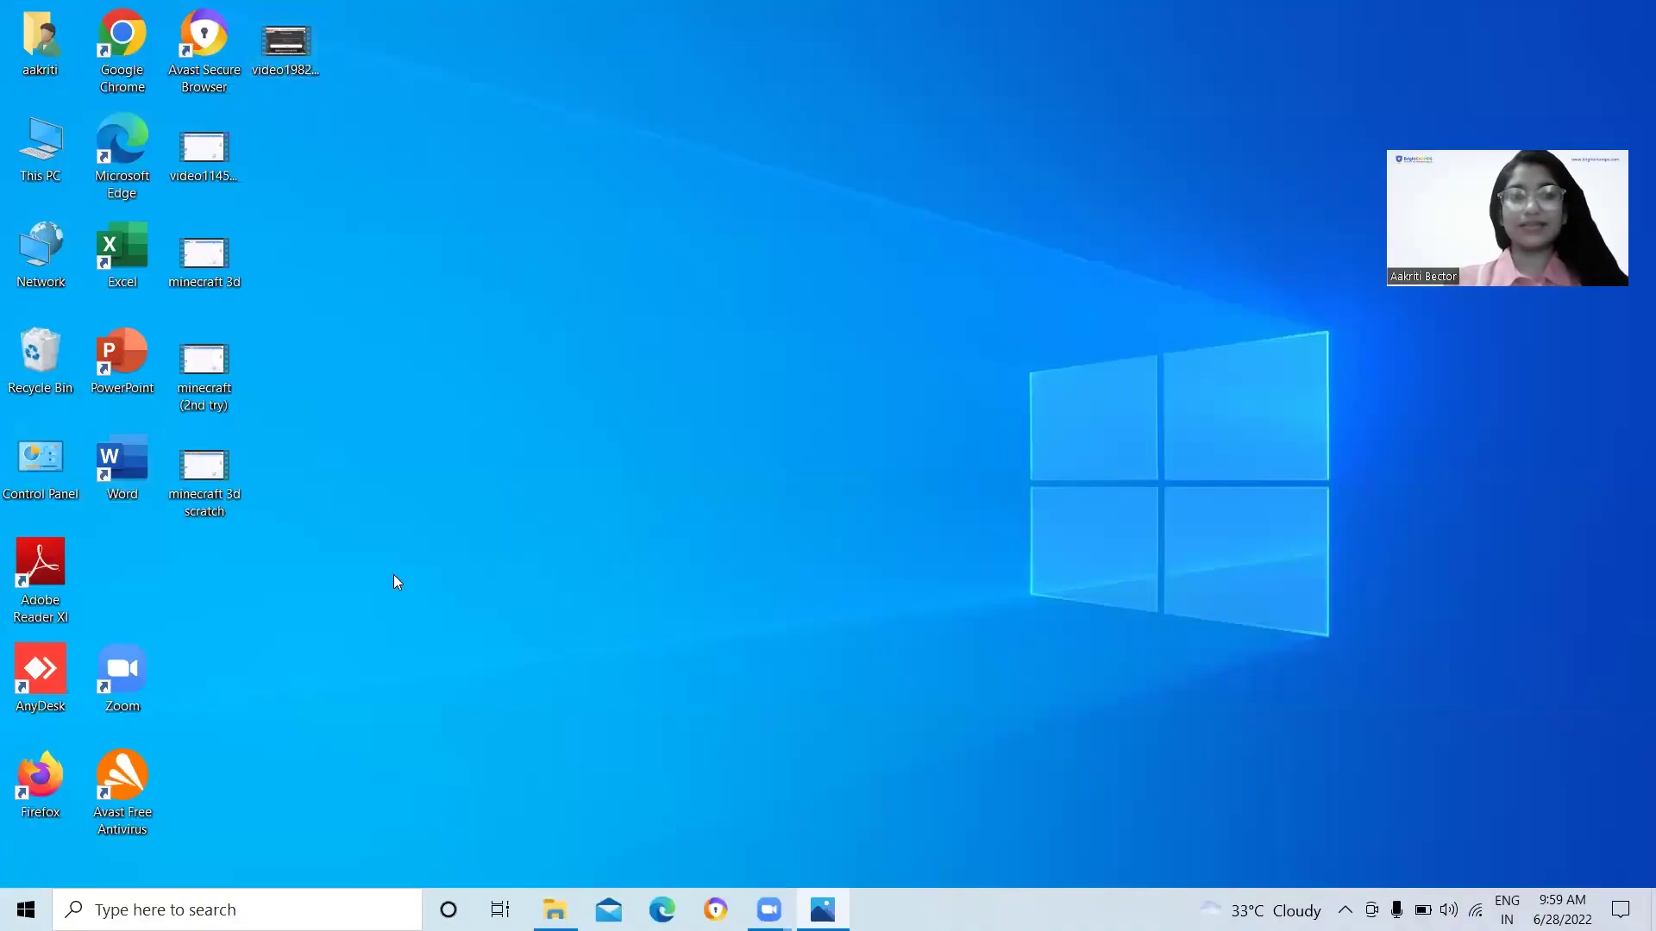
pyautogui.doubleClick(122, 80)
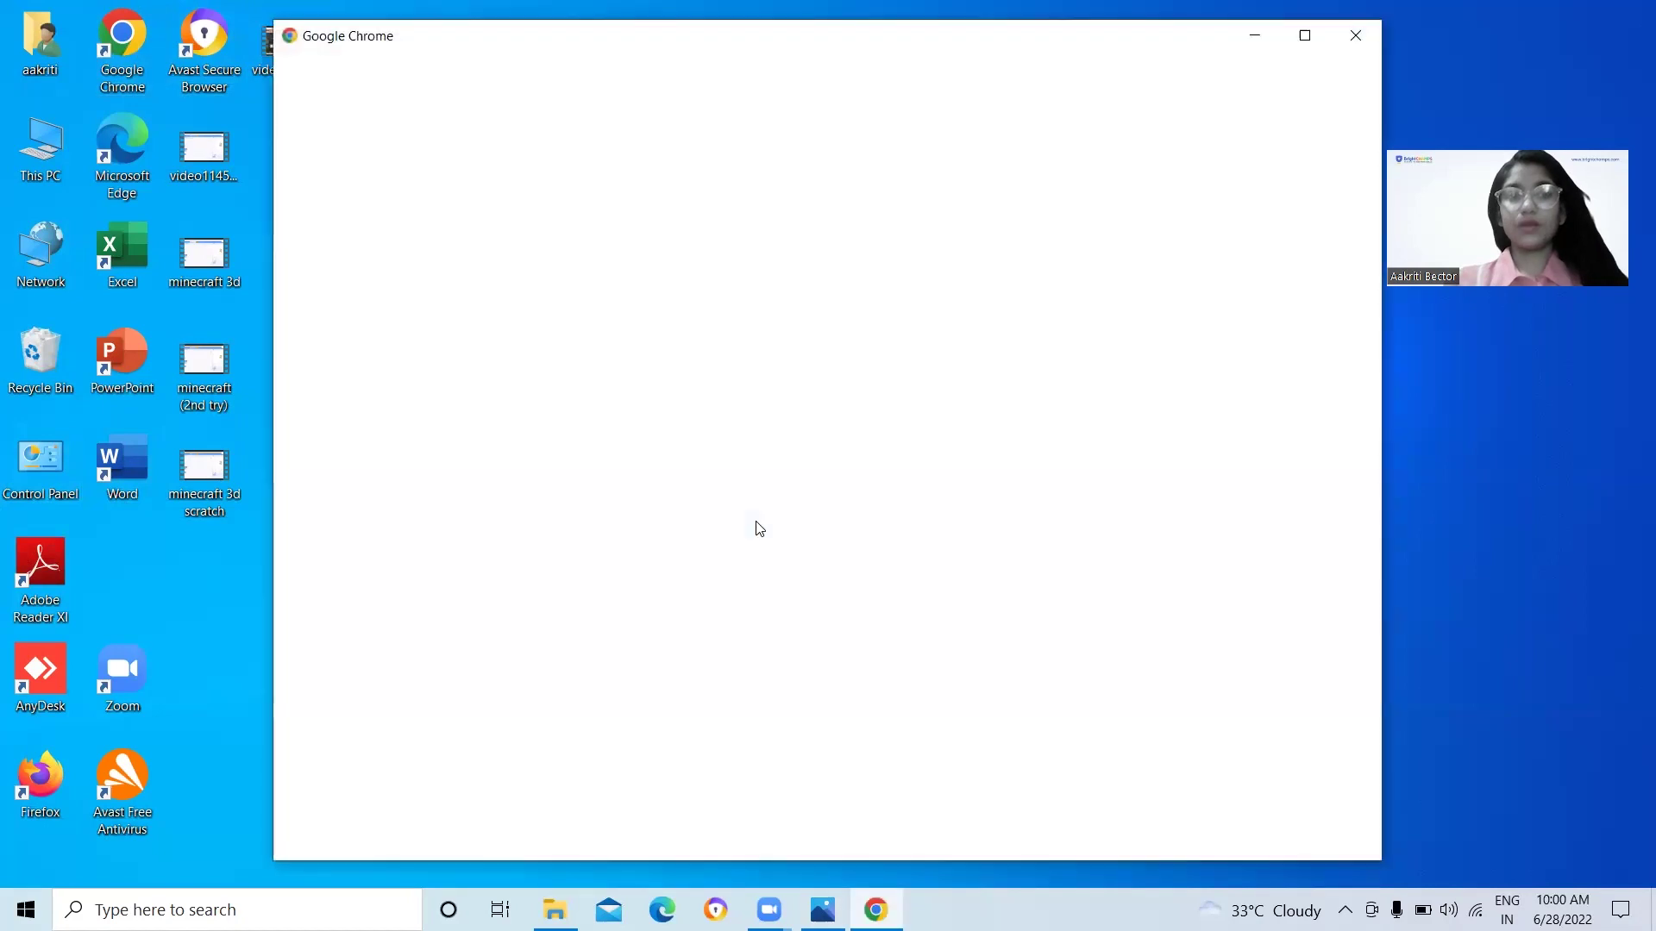
pyautogui.click(538, 431)
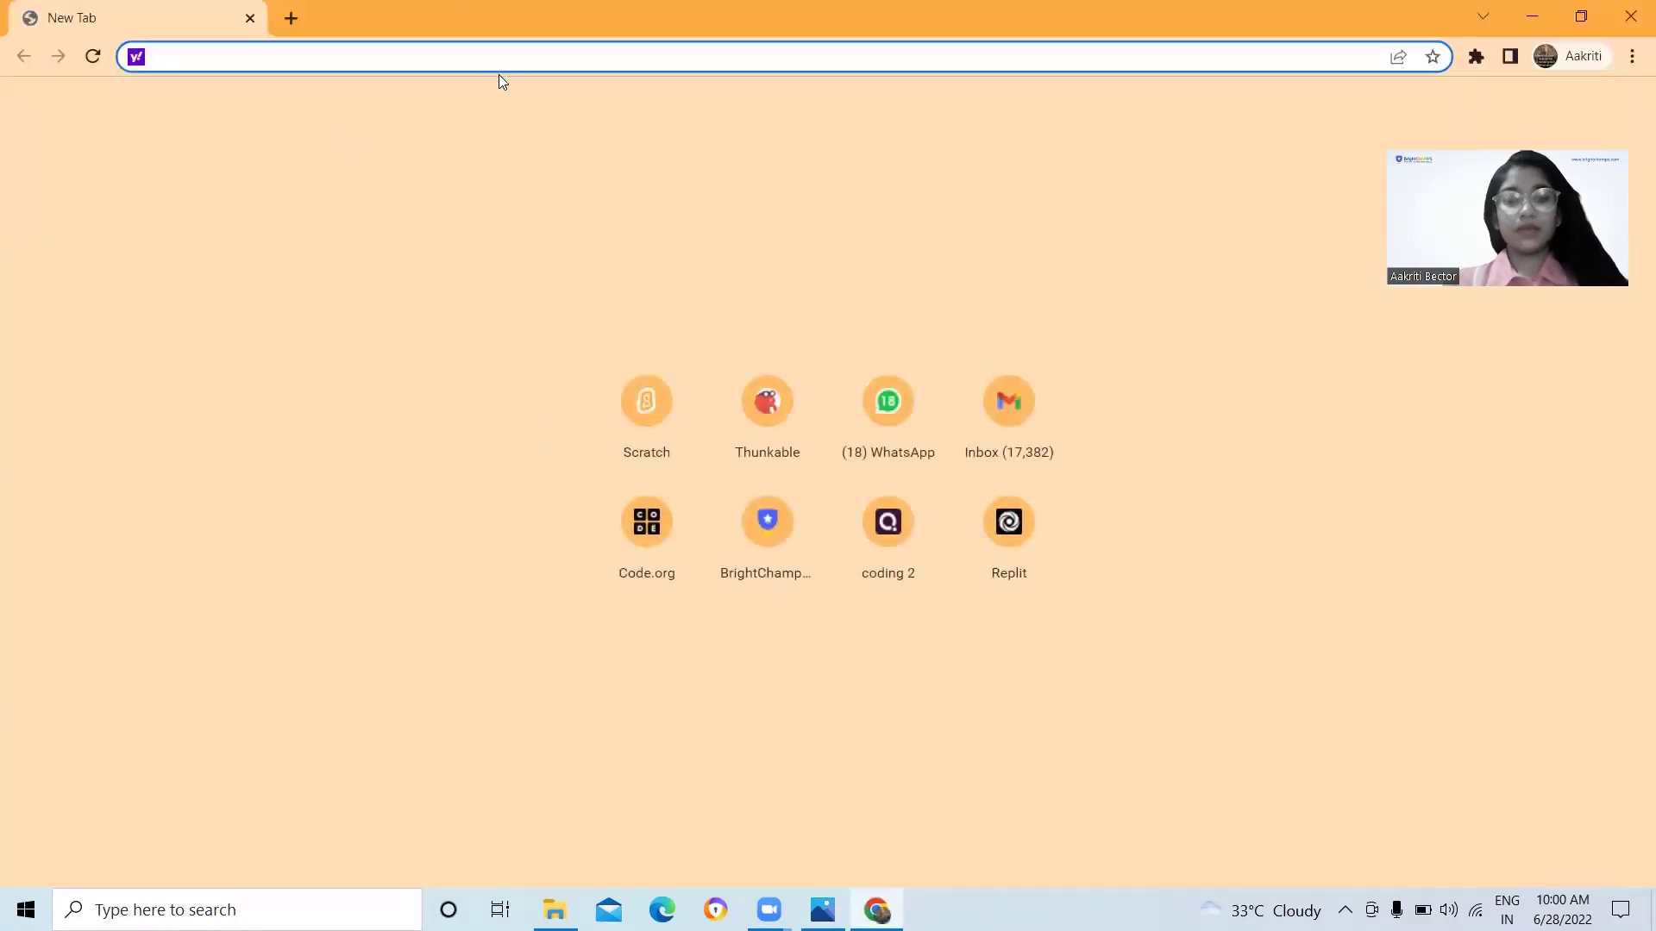
# Search Yahoo for 'roblox studio' and scroll down to the Digital Trends and TechSpot download listings
pyautogui.write('roblox studio')
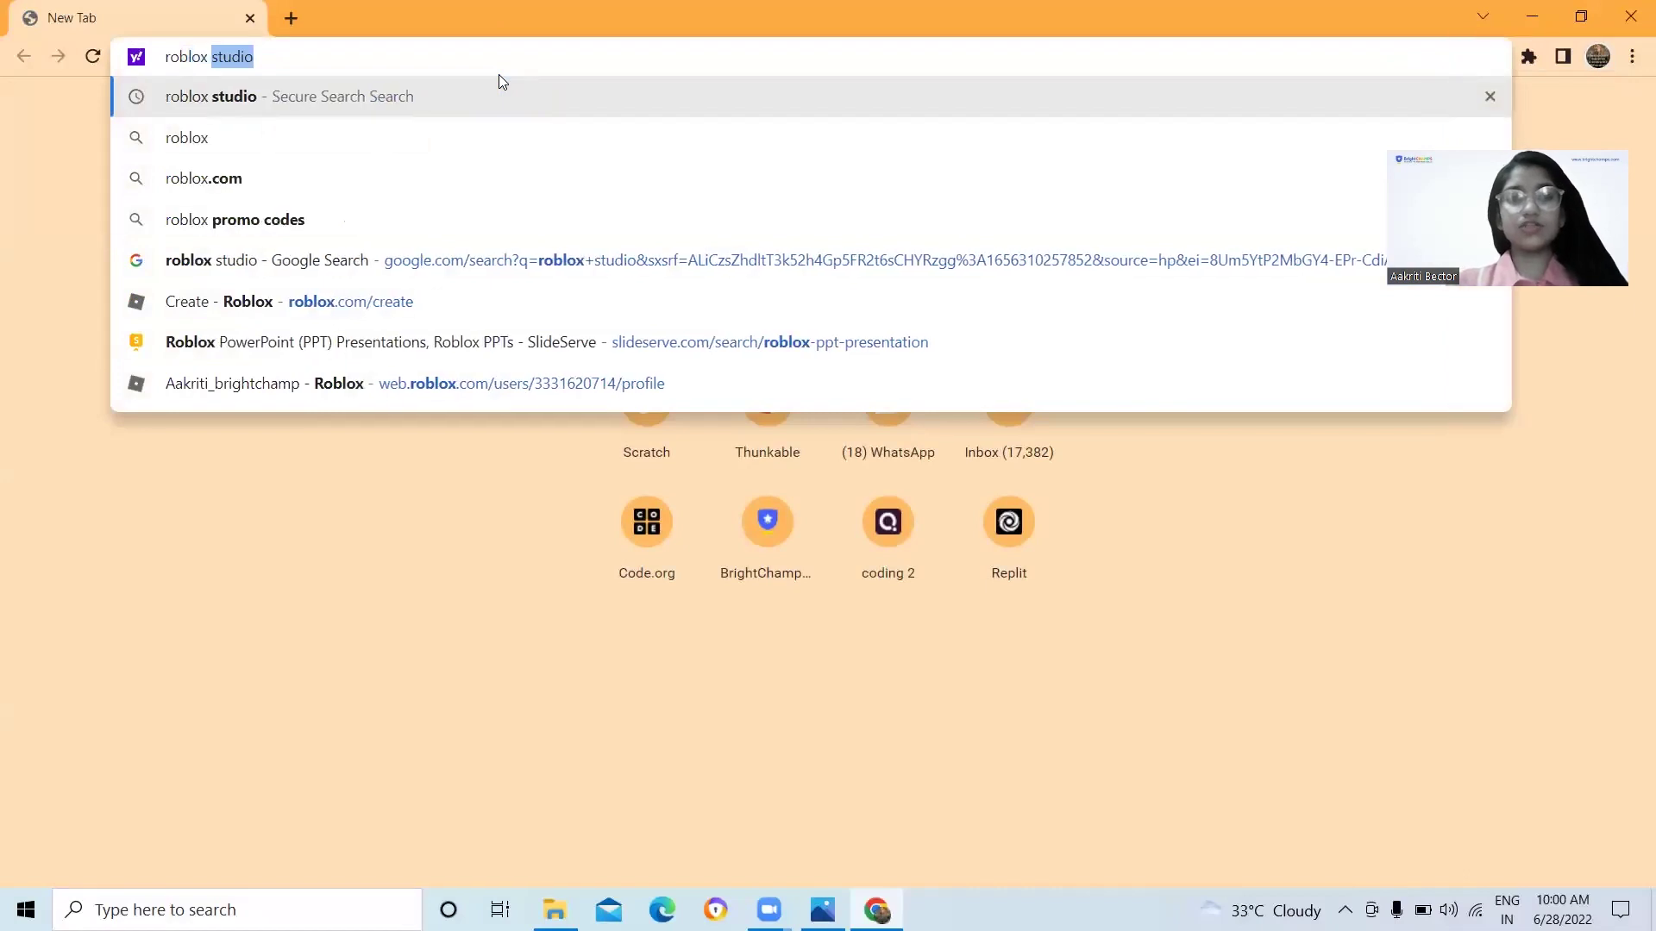
pyautogui.press('Return')
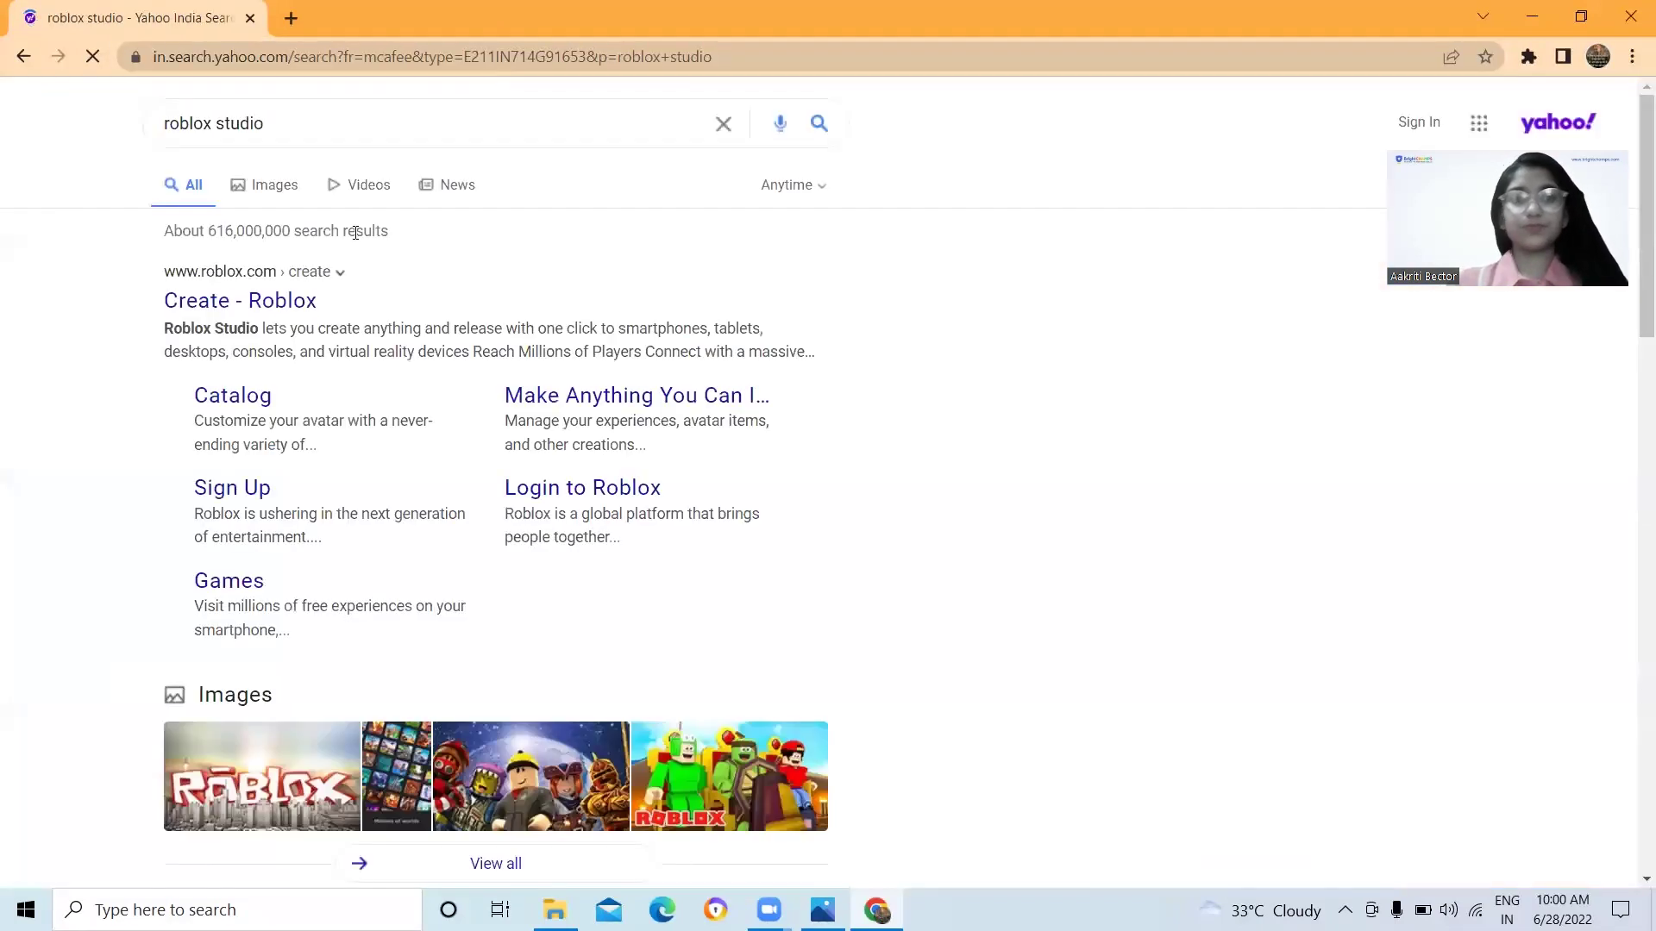
pyautogui.scroll(-4, 424, 521)
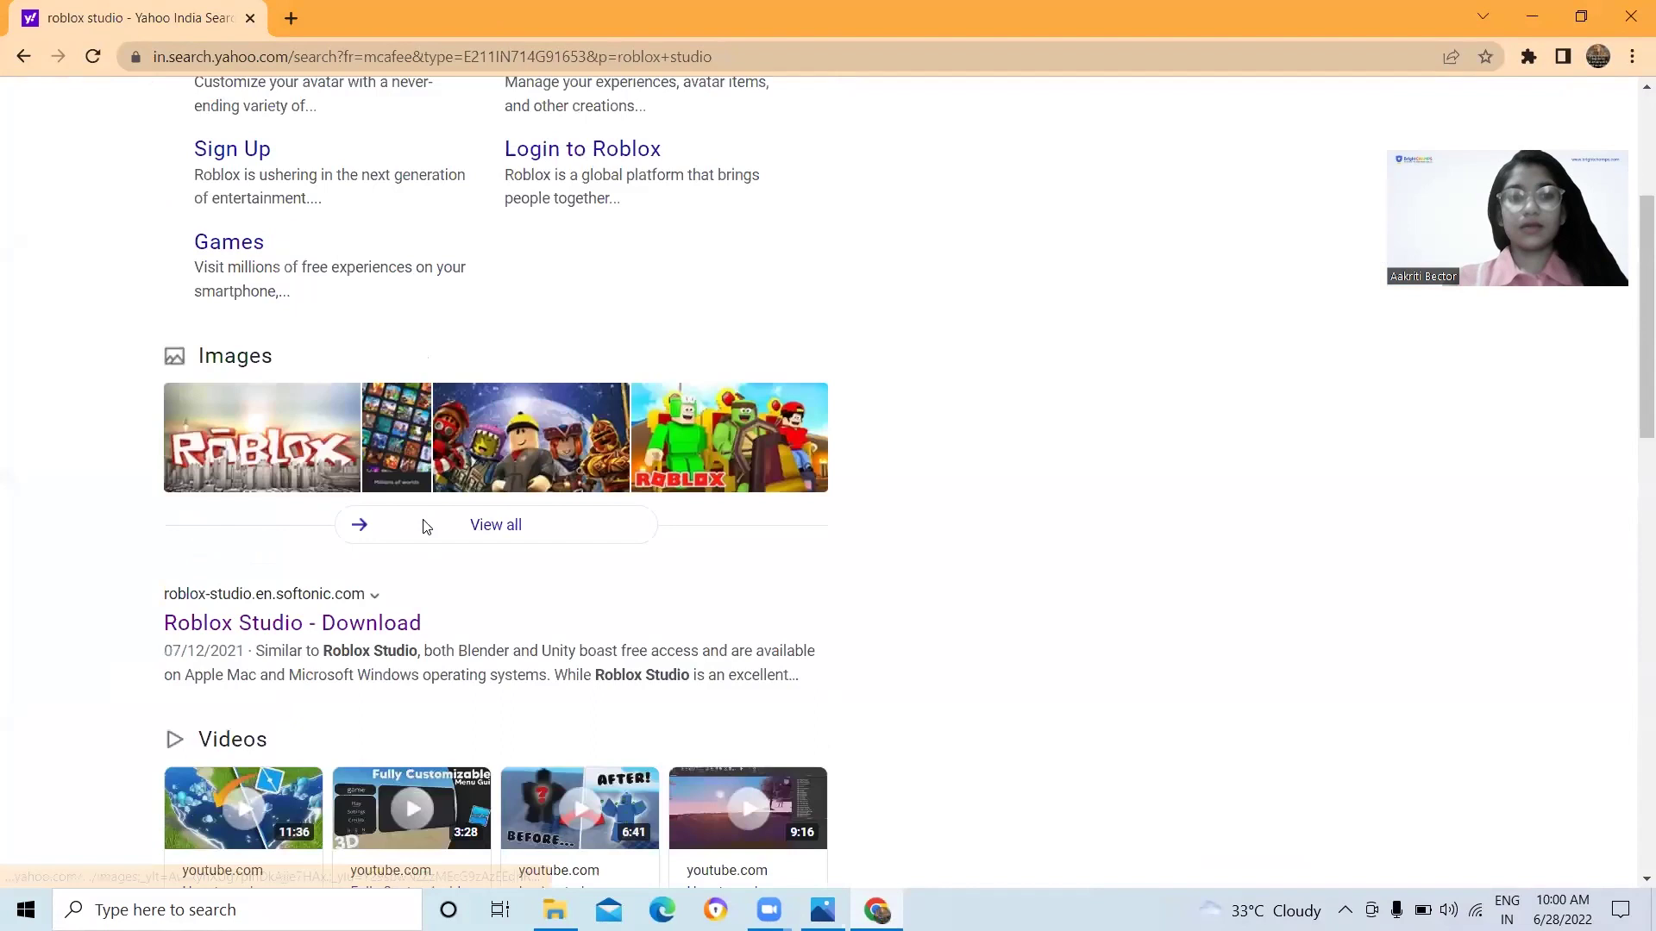
pyautogui.scroll(-4, 422, 522)
pyautogui.scroll(3, 427, 527)
pyautogui.scroll(-7, 422, 528)
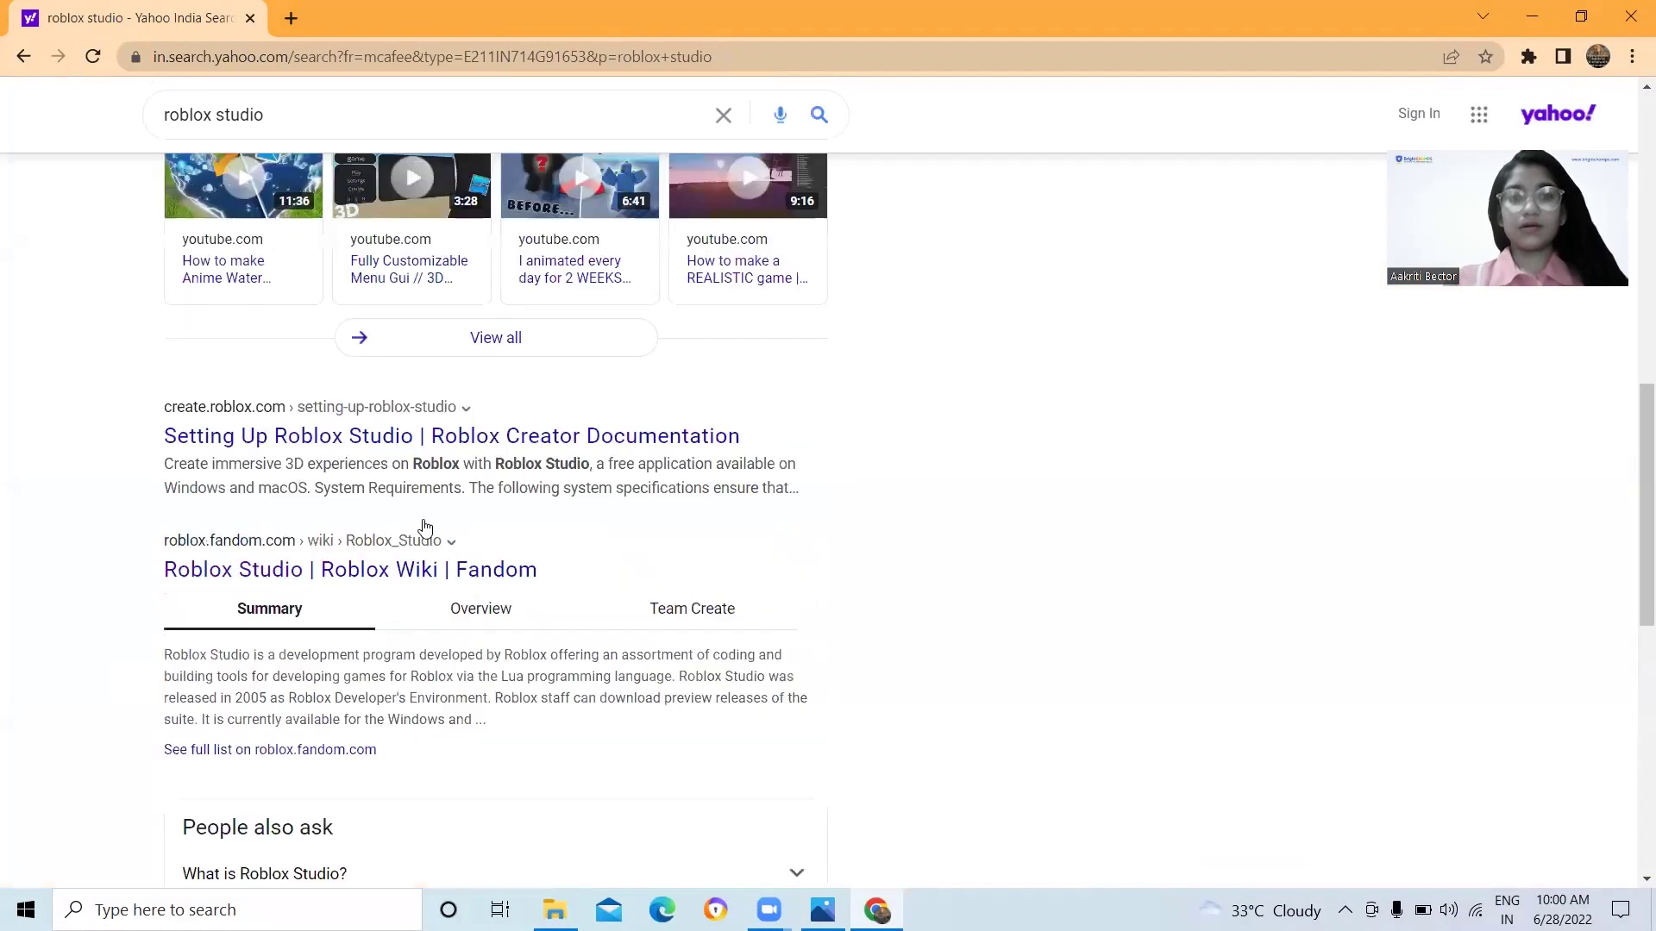
pyautogui.scroll(-5, 487, 431)
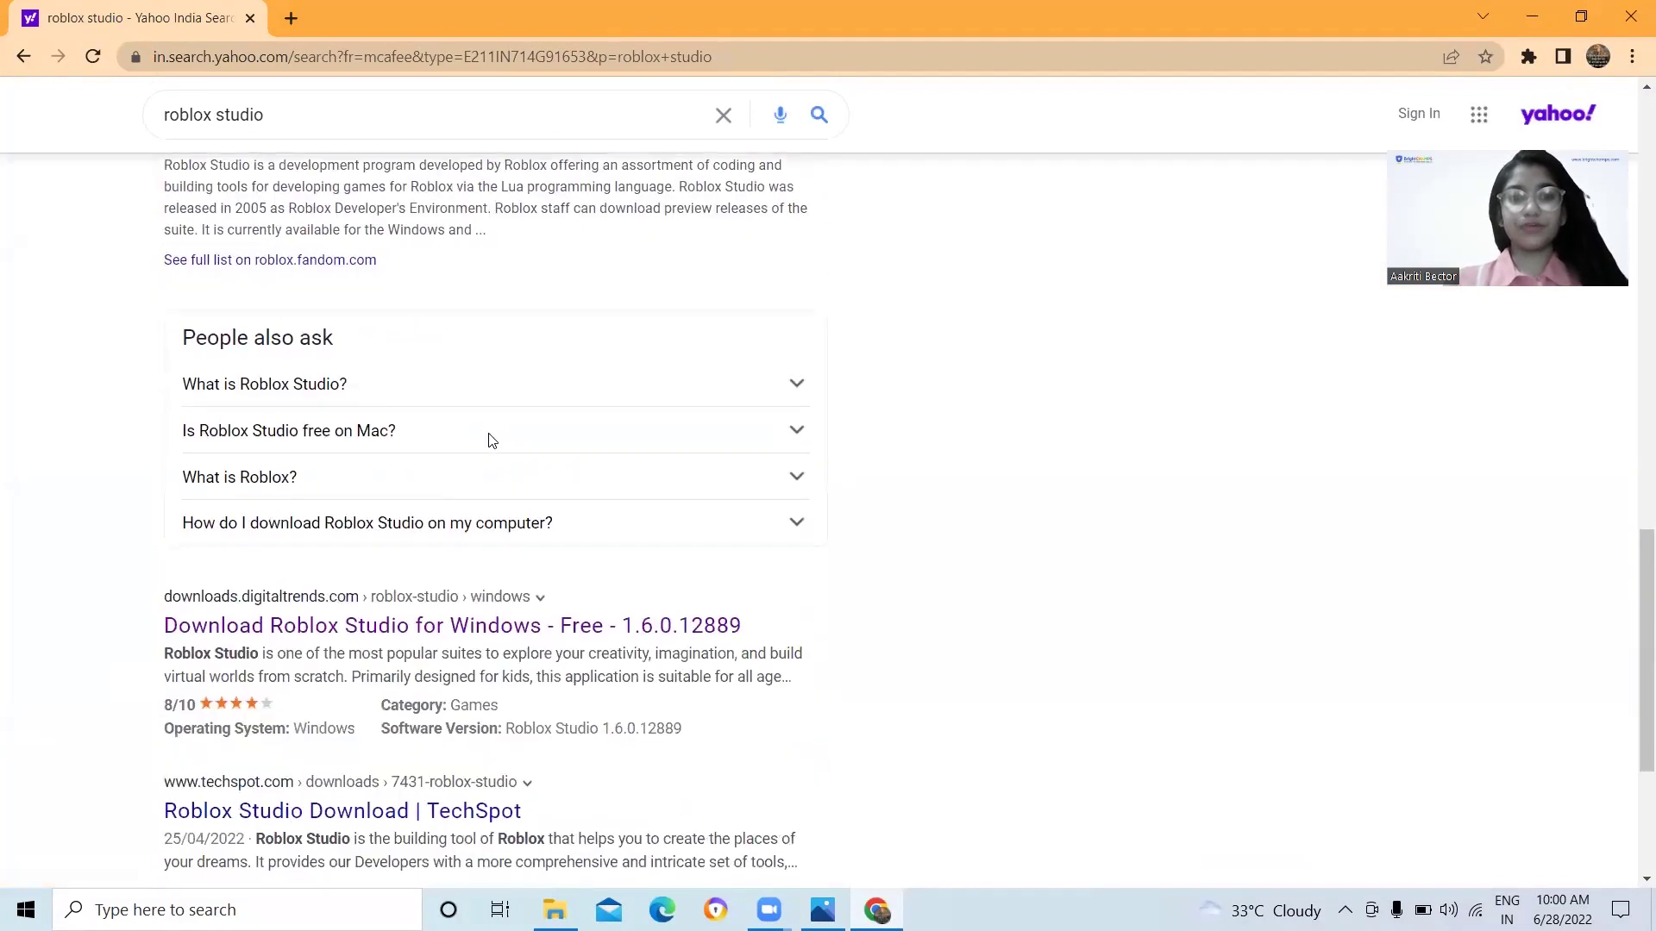
pyautogui.scroll(-2, 489, 438)
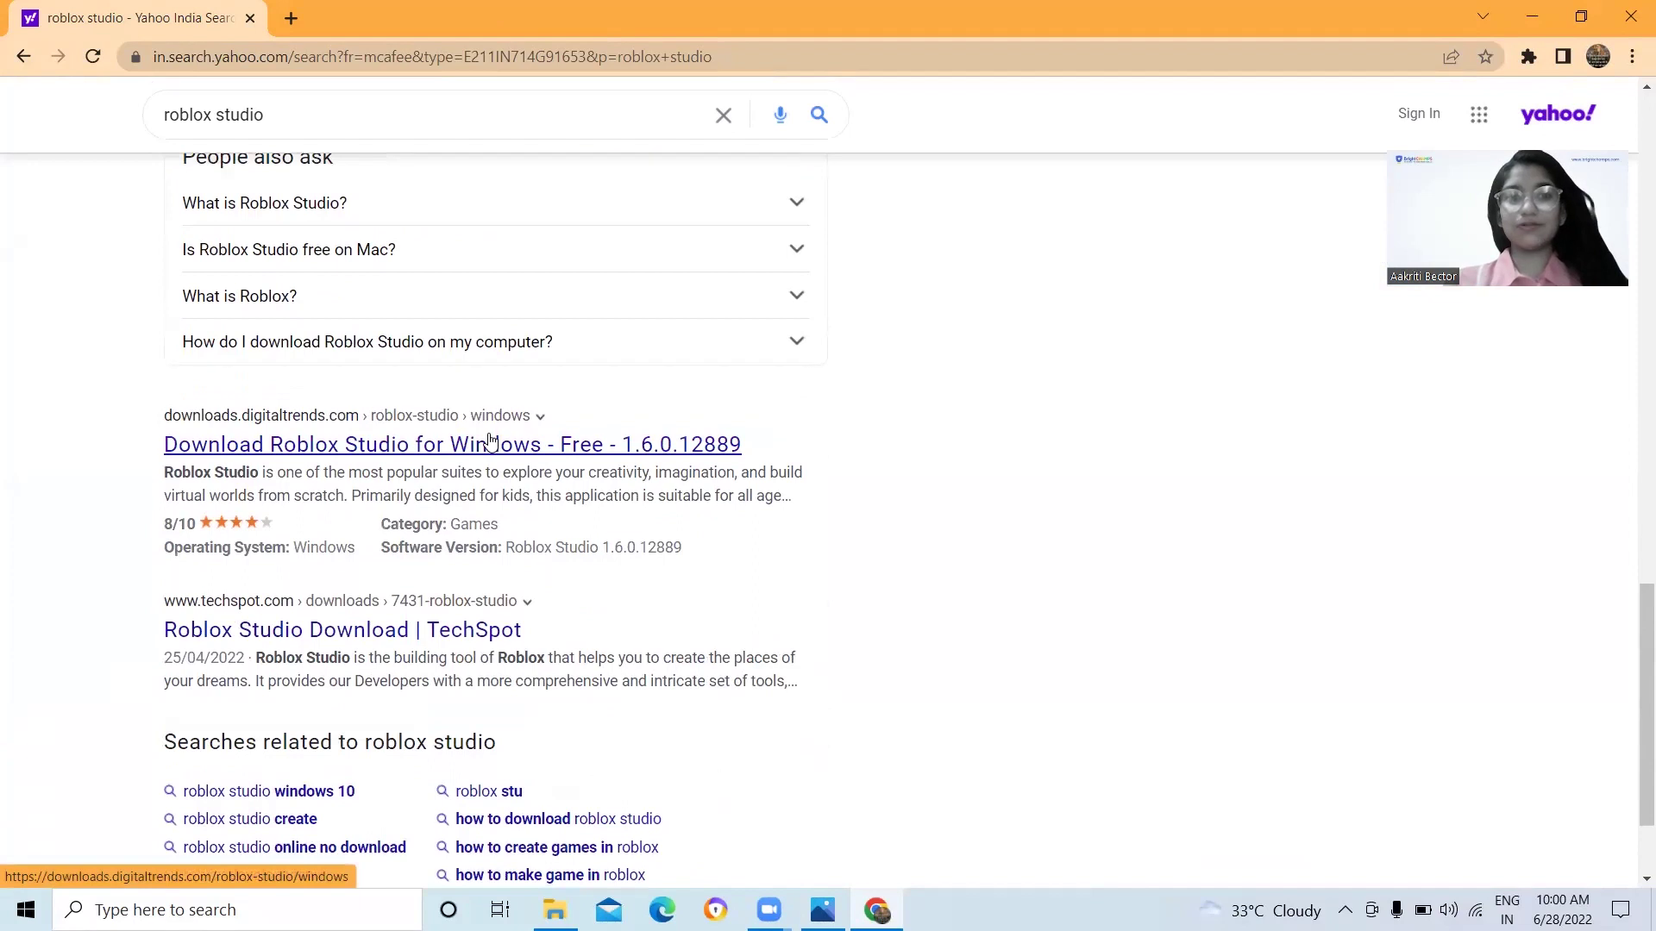
# Download the Roblox Studio launcher from Digital Trends, dismissing the Avast ad
pyautogui.click(490, 443)
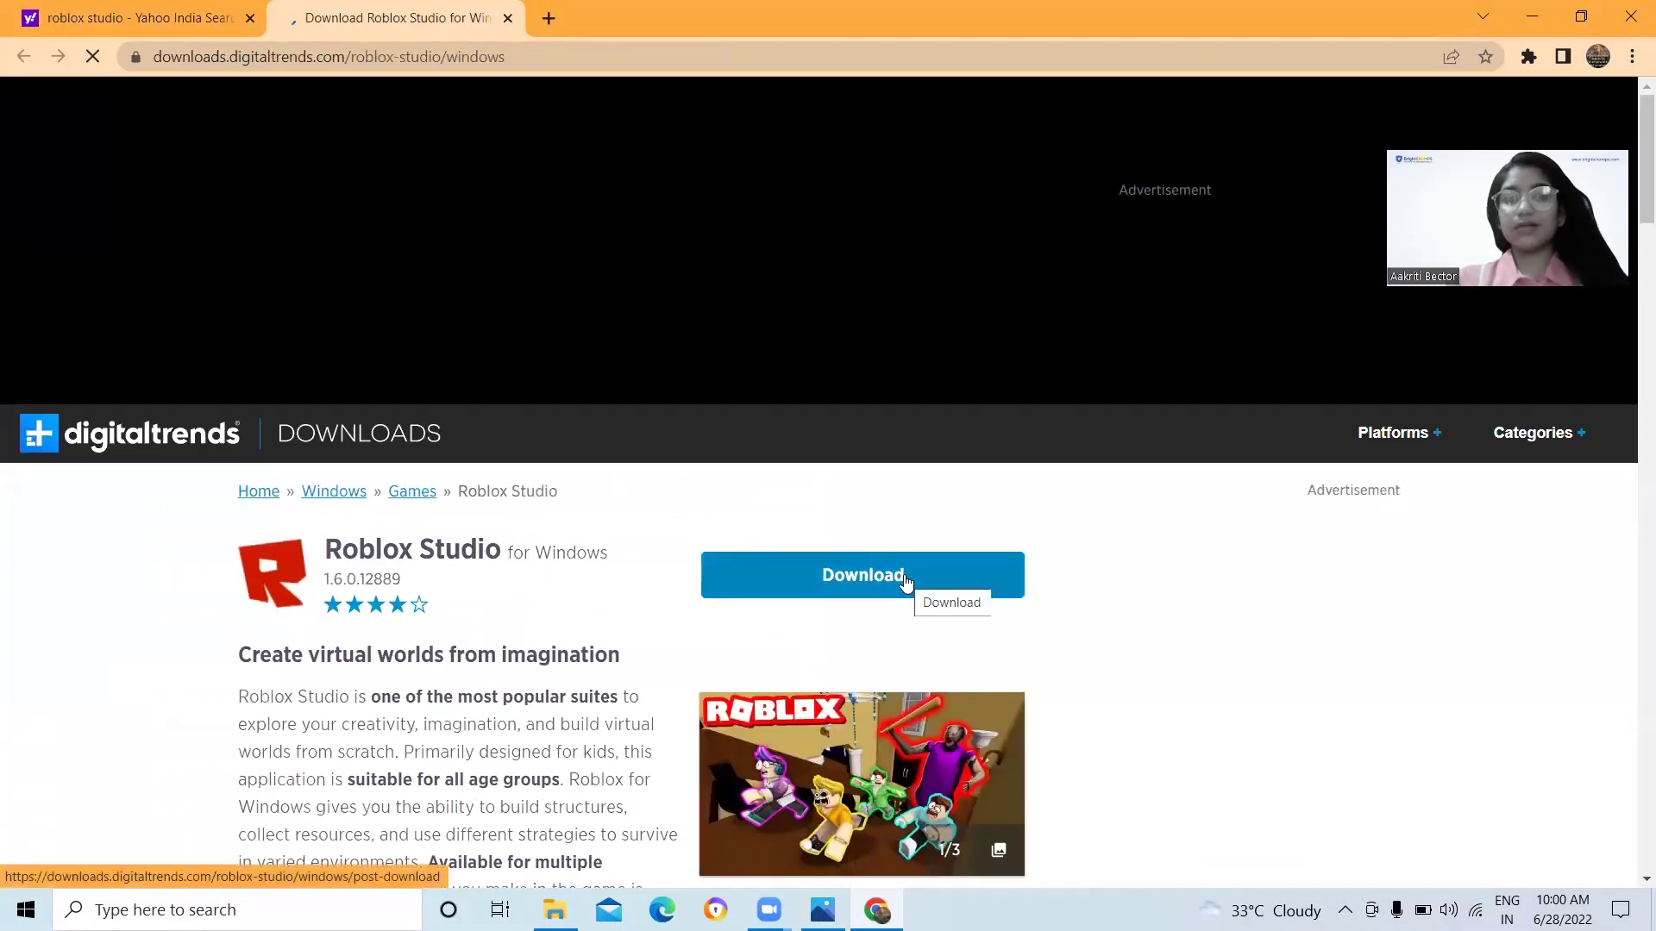
pyautogui.click(903, 576)
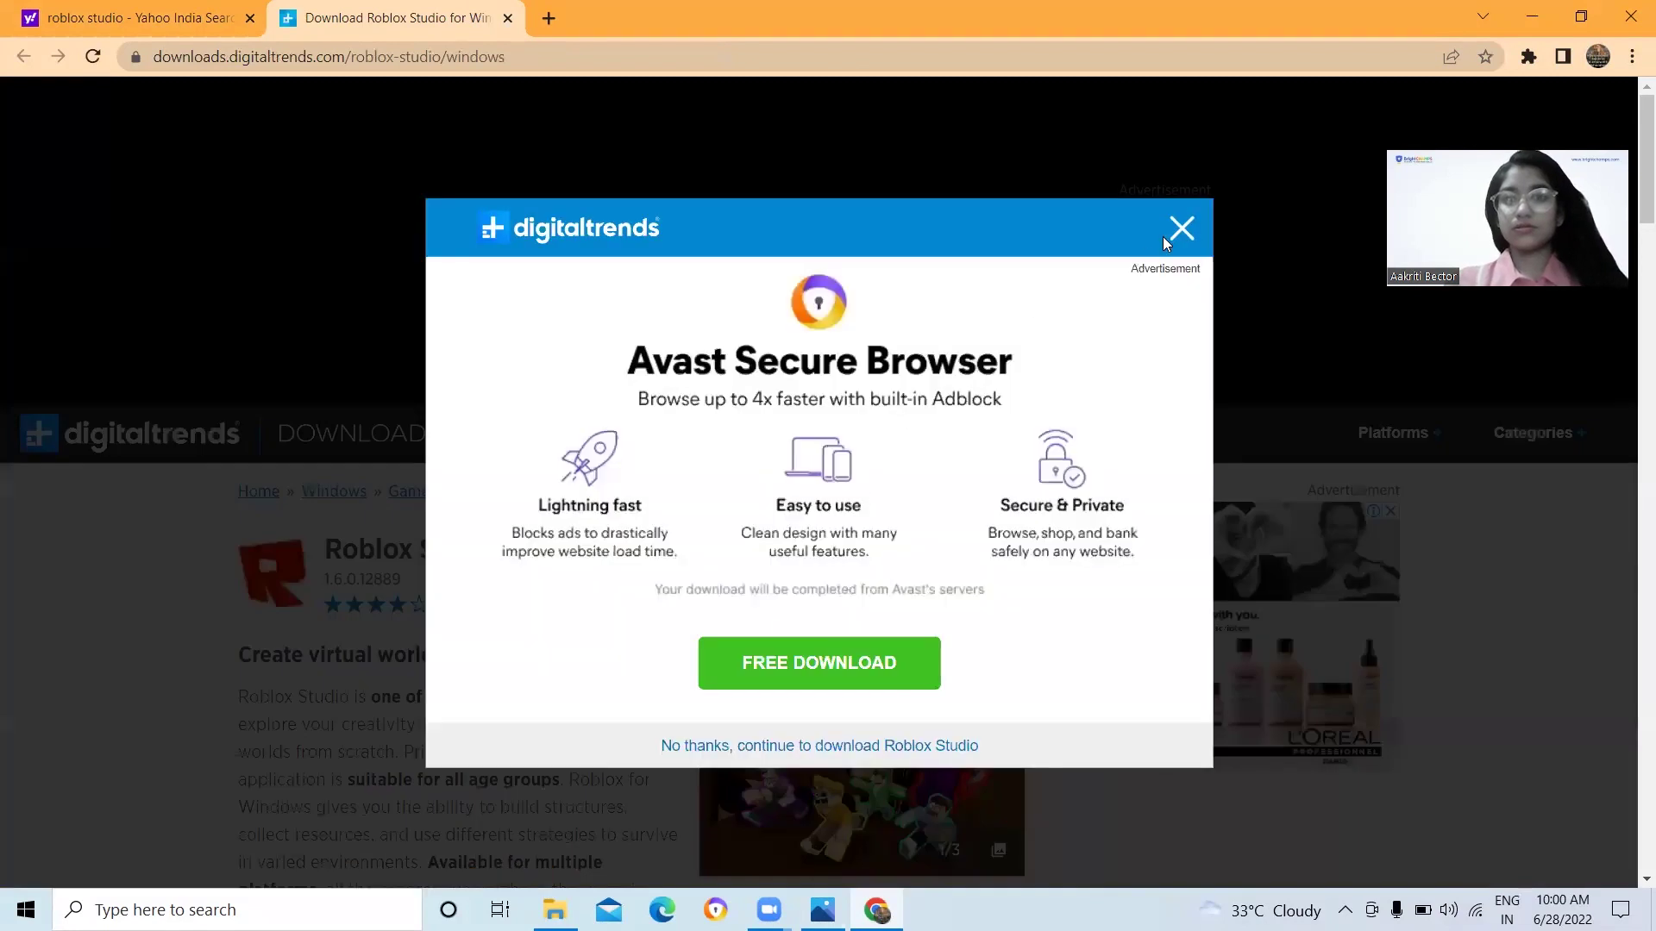
pyautogui.click(1181, 227)
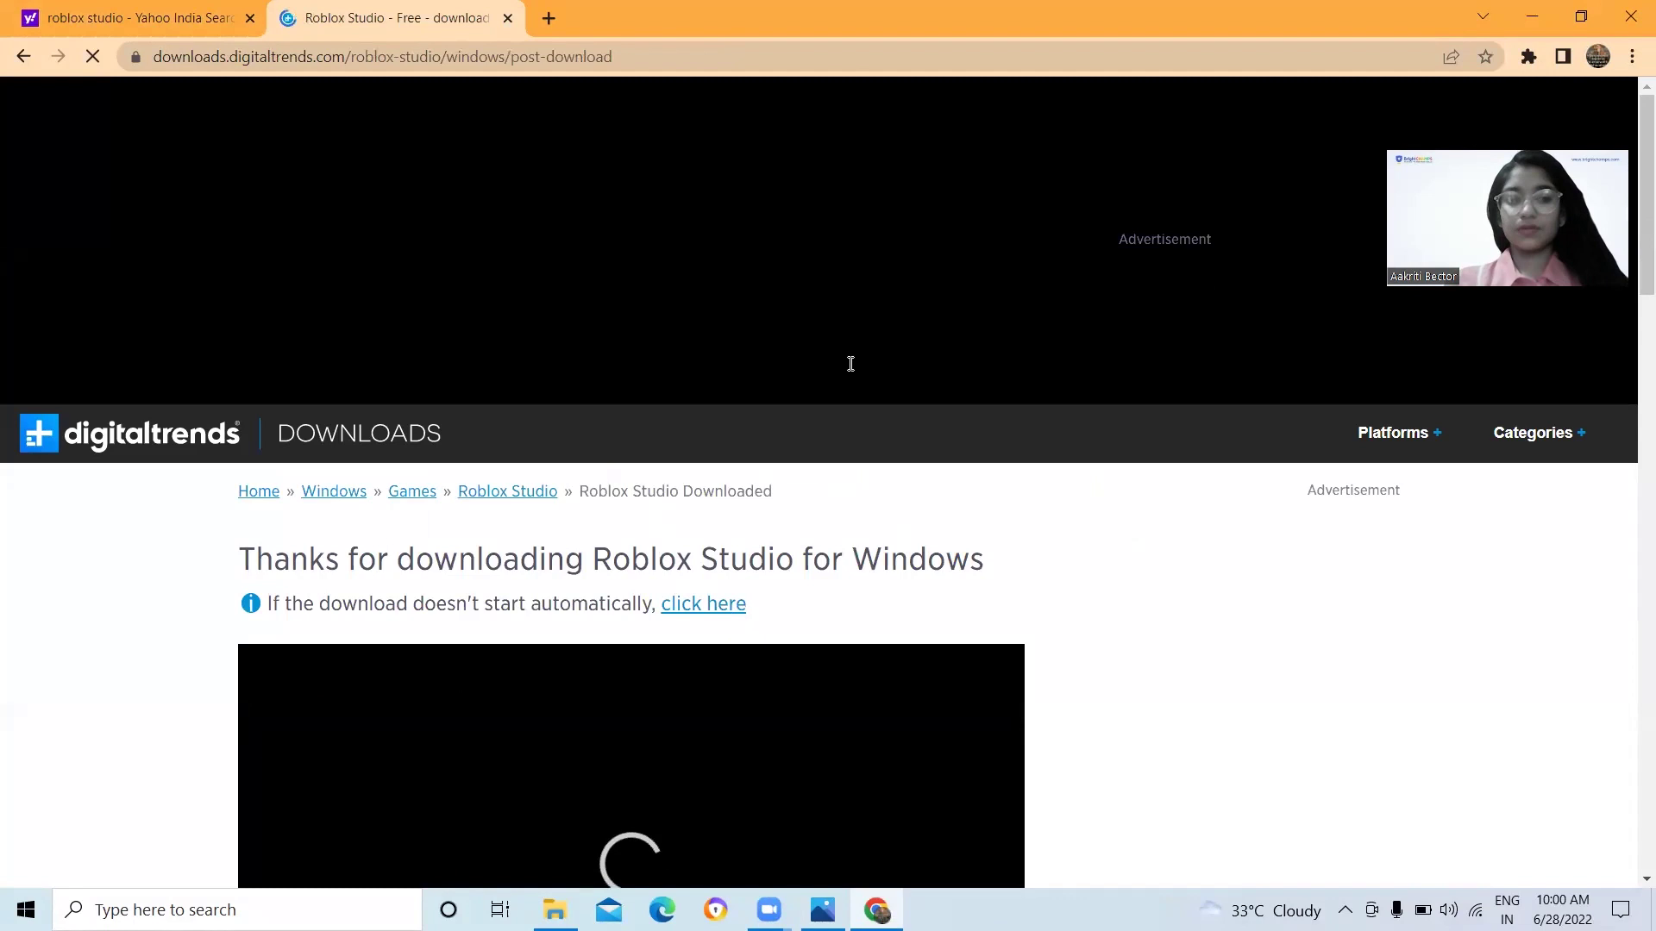
# Return to the Yahoo 'roblox studio' results, scrolled back to the top
pyautogui.click(168, 7)
pyautogui.scroll(10, 501, 455)
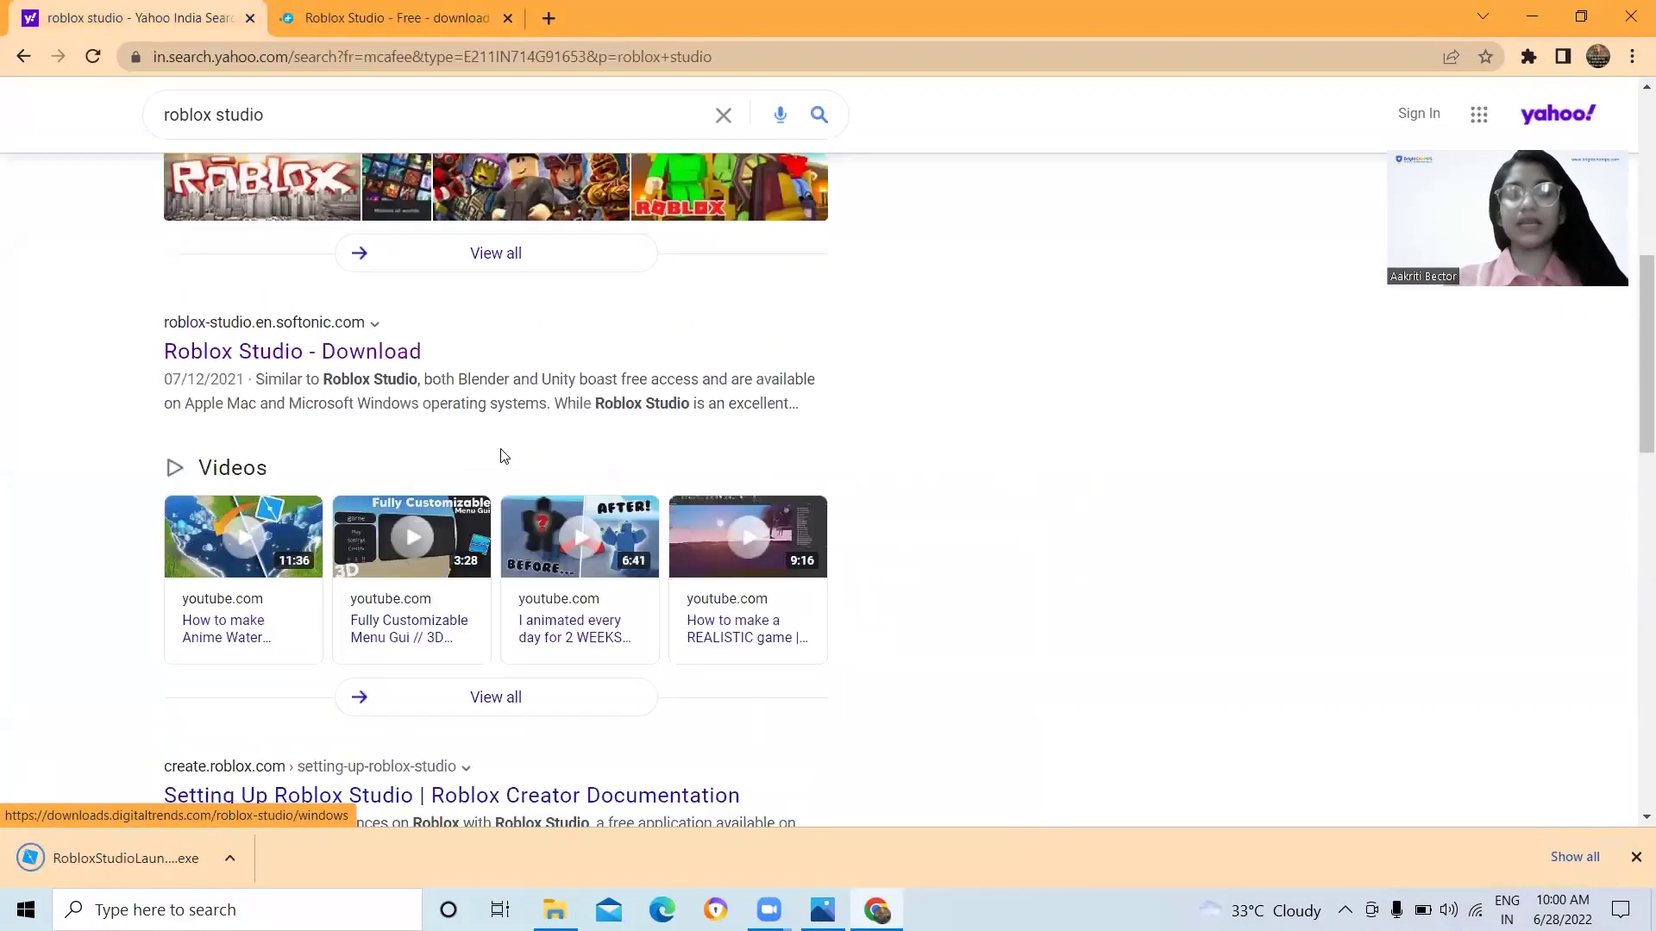
pyautogui.scroll(5, 502, 456)
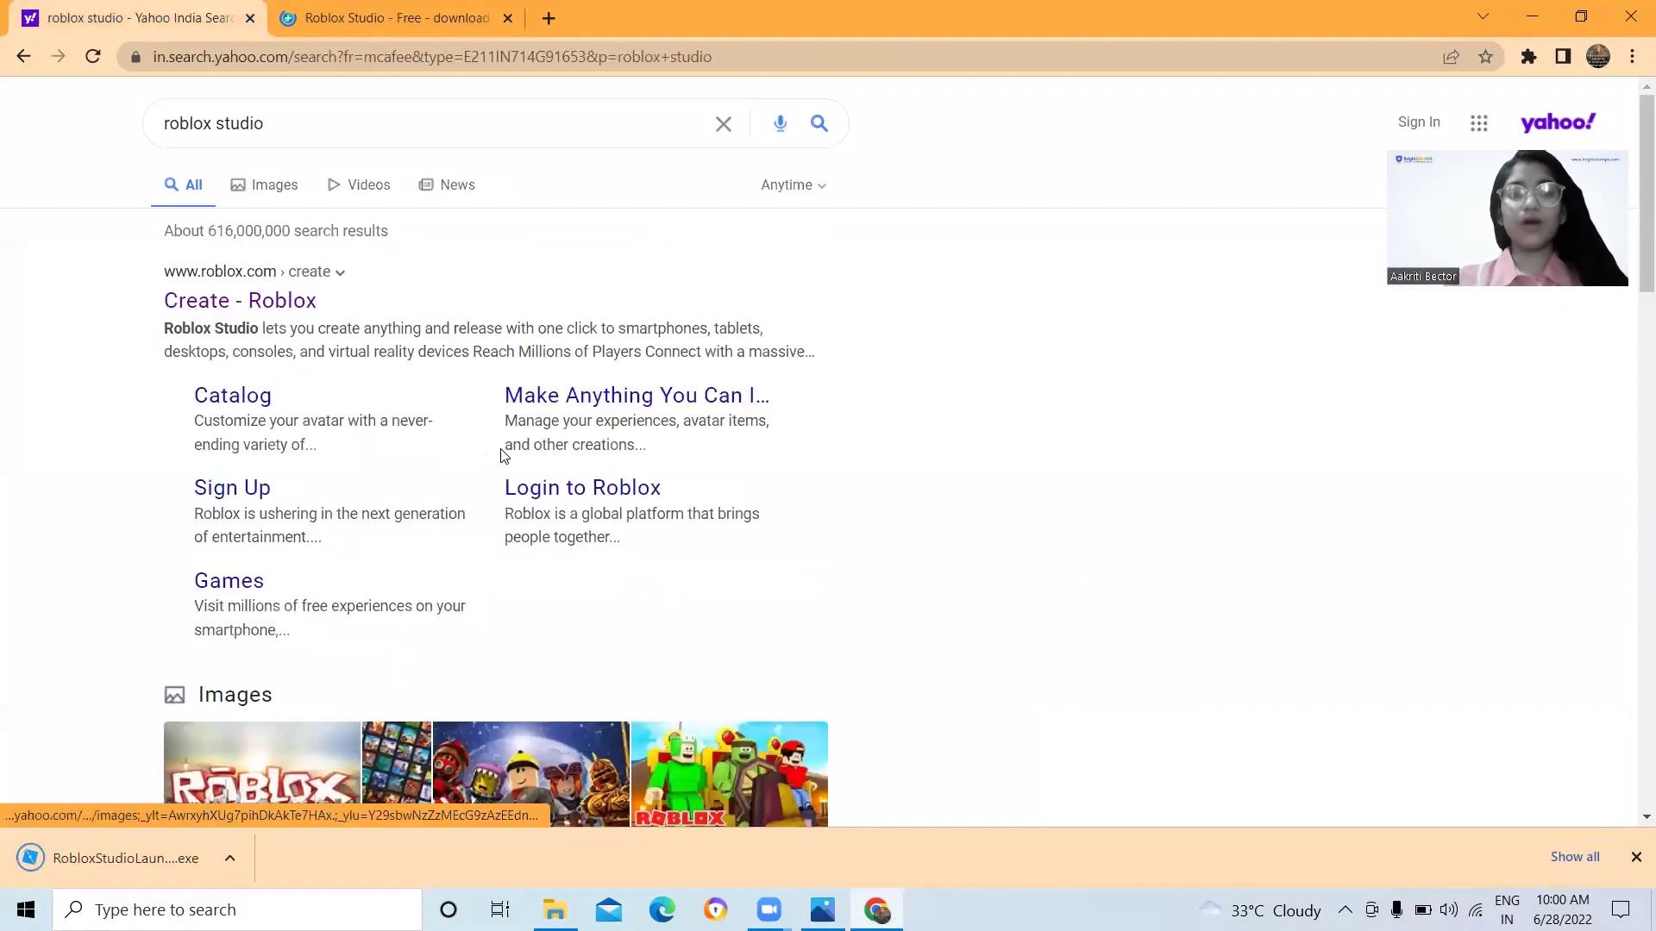
# Launch Roblox Studio from the Roblox Create page, dismiss the access-denied error, and minimize Chrome
pyautogui.click(267, 299)
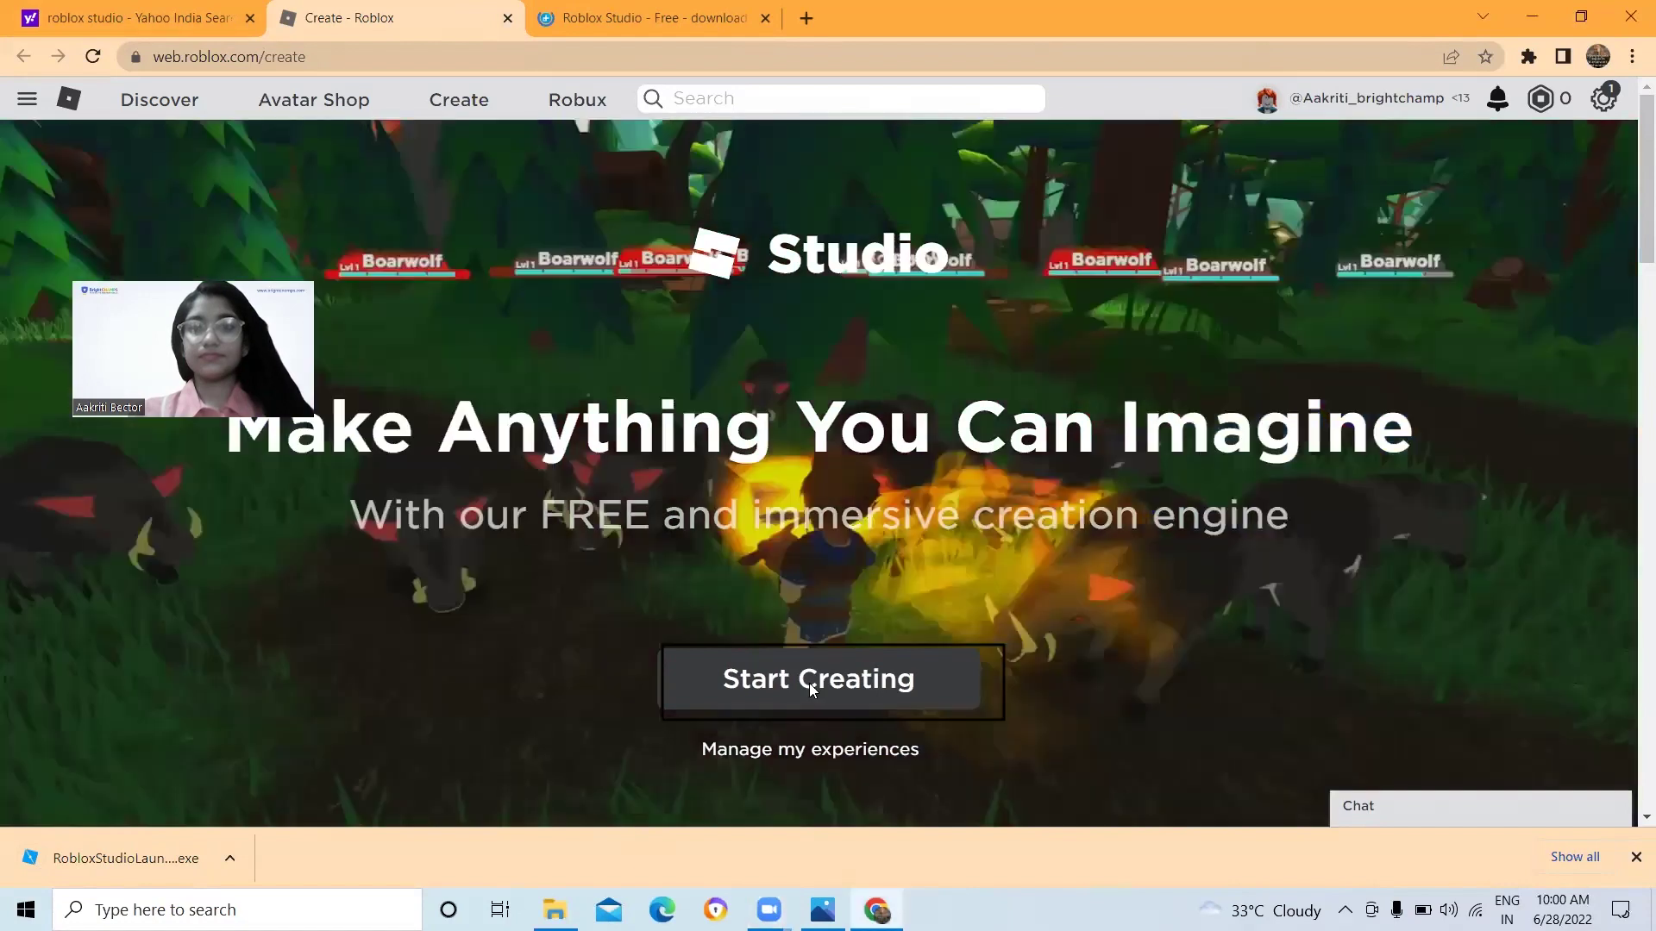
pyautogui.click(809, 683)
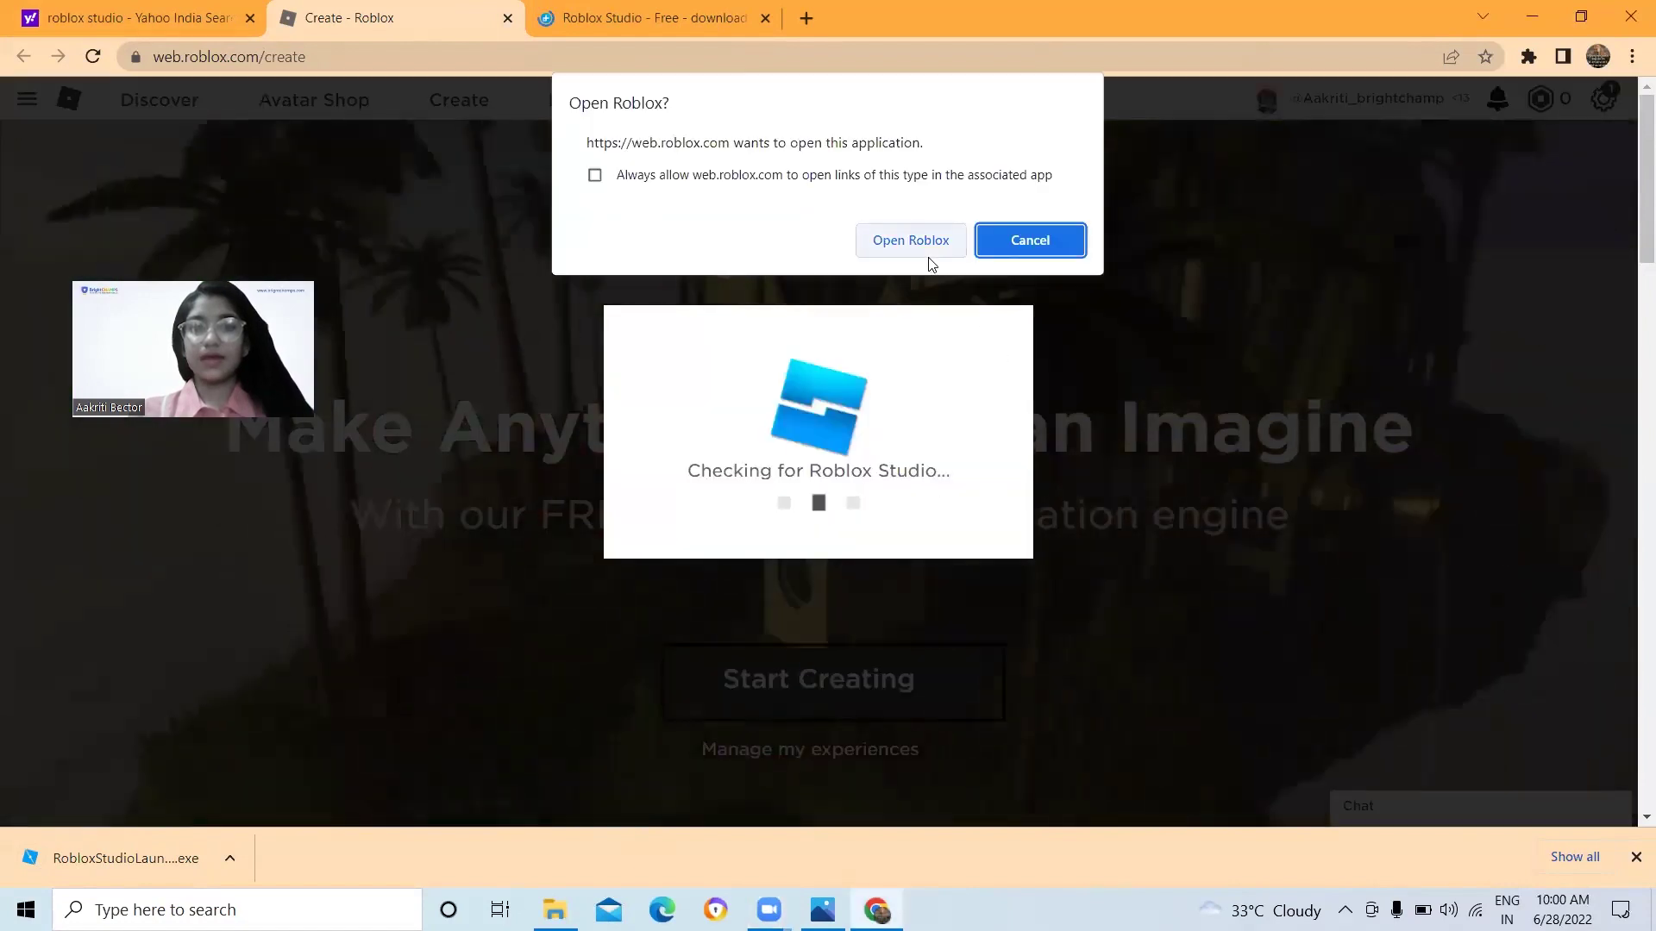
pyautogui.click(928, 256)
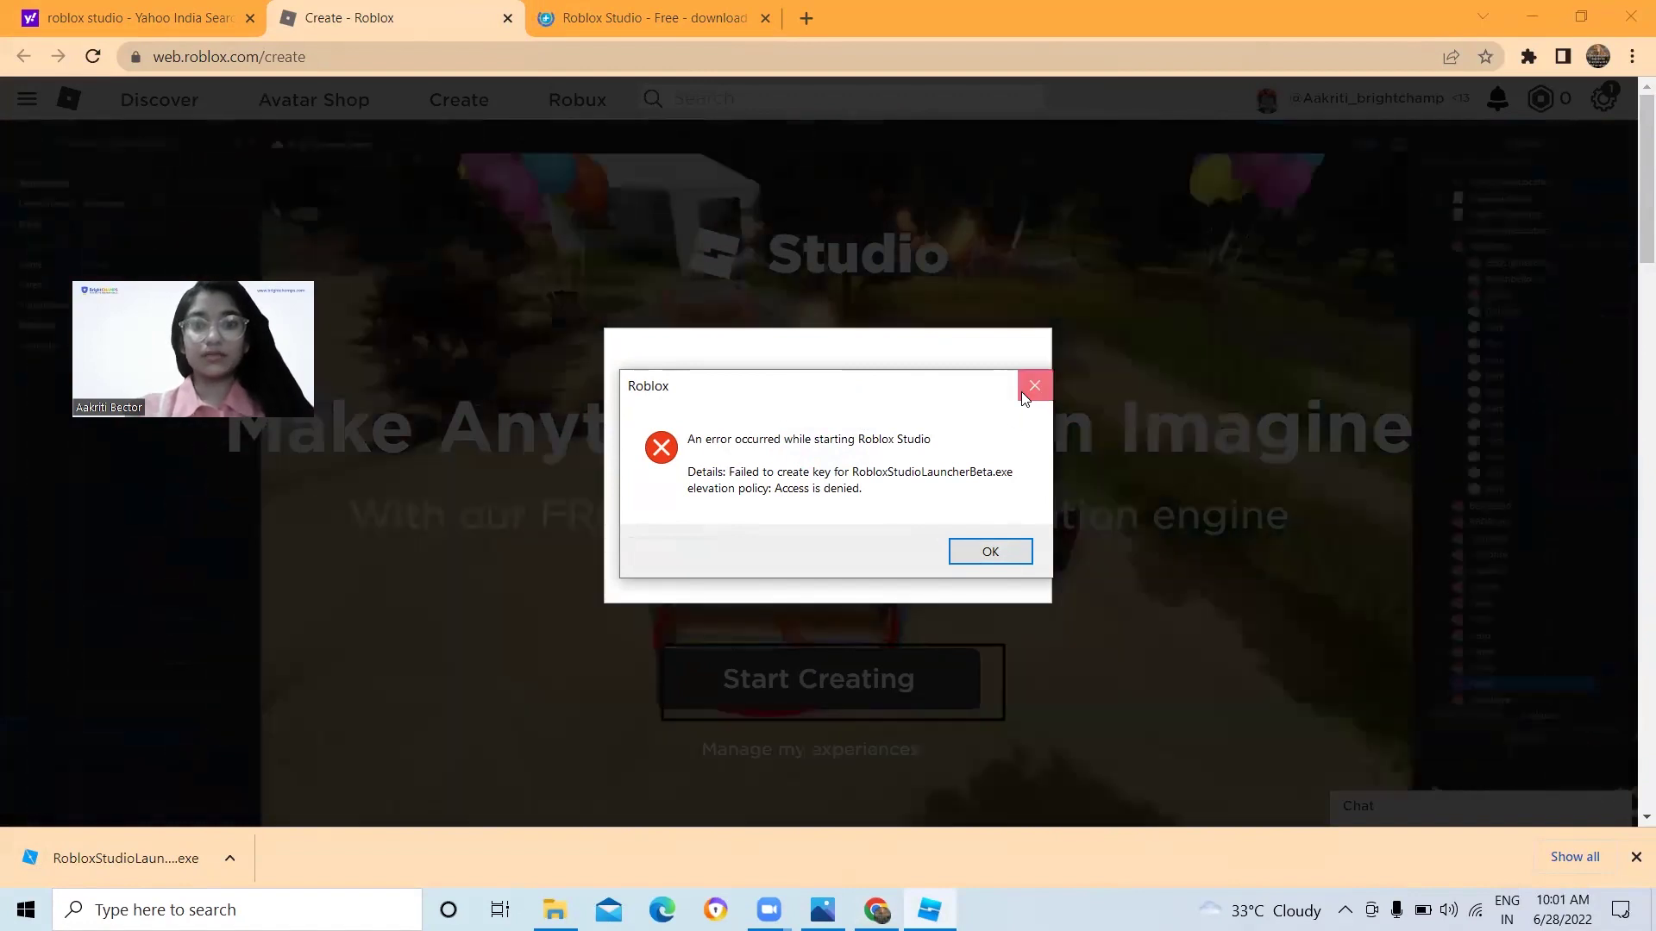
pyautogui.click(1023, 393)
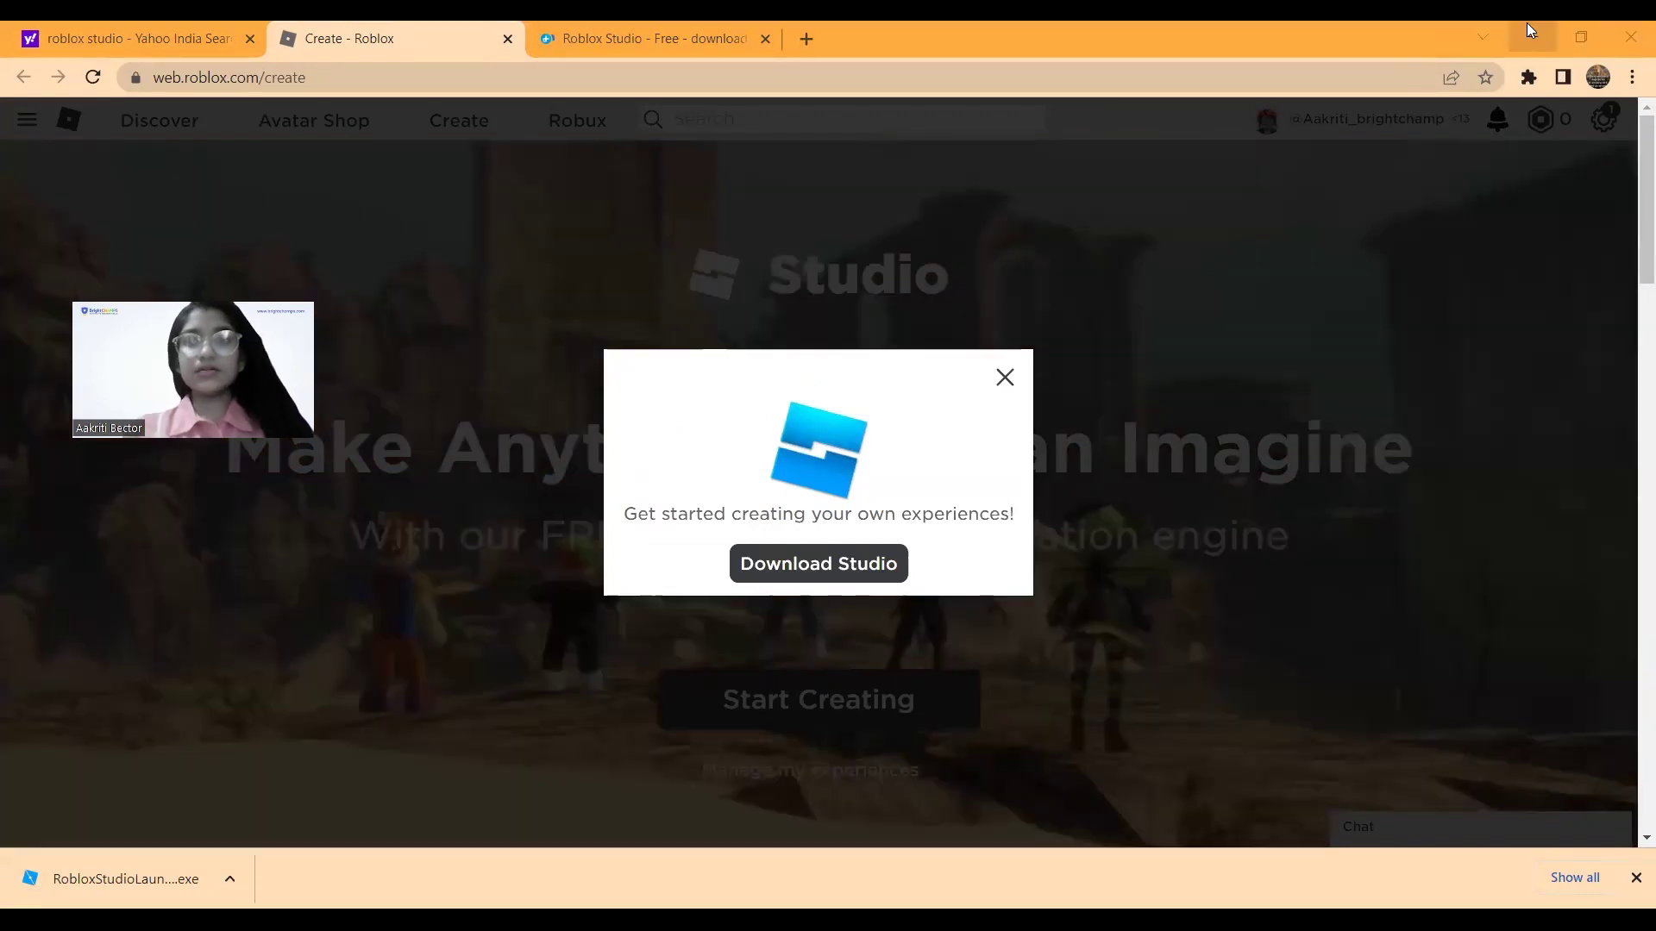
pyautogui.click(1528, 25)
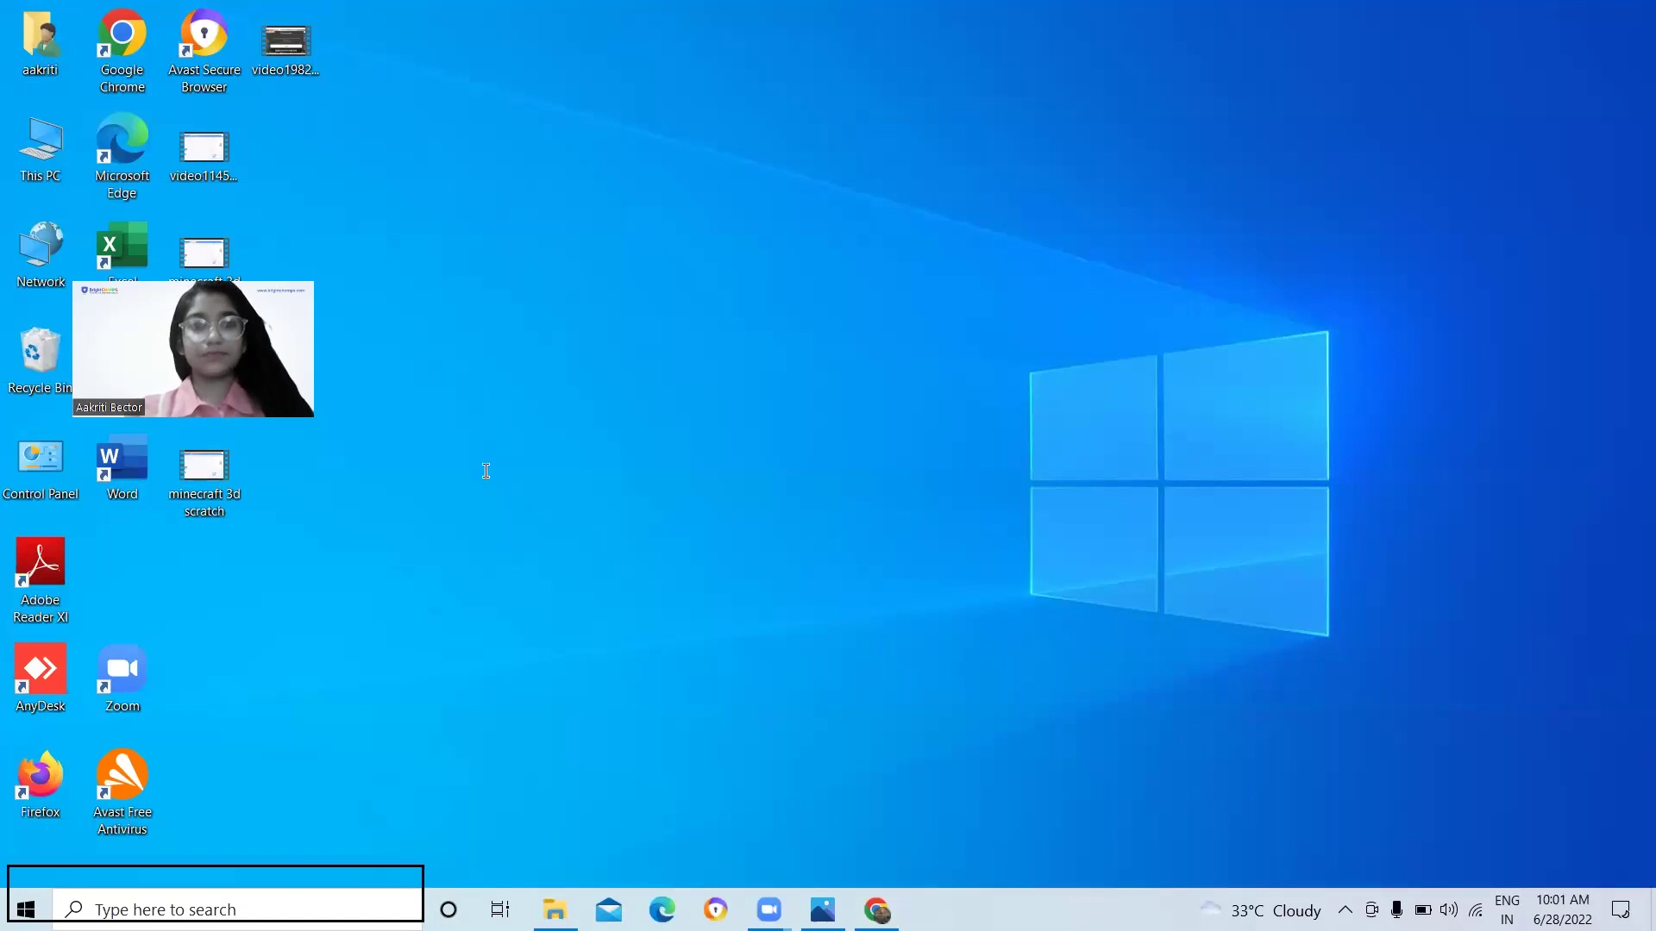
# Try a Windows search for 'window', then clear the typed search
pyautogui.click(486, 471)
pyautogui.write('window + R')
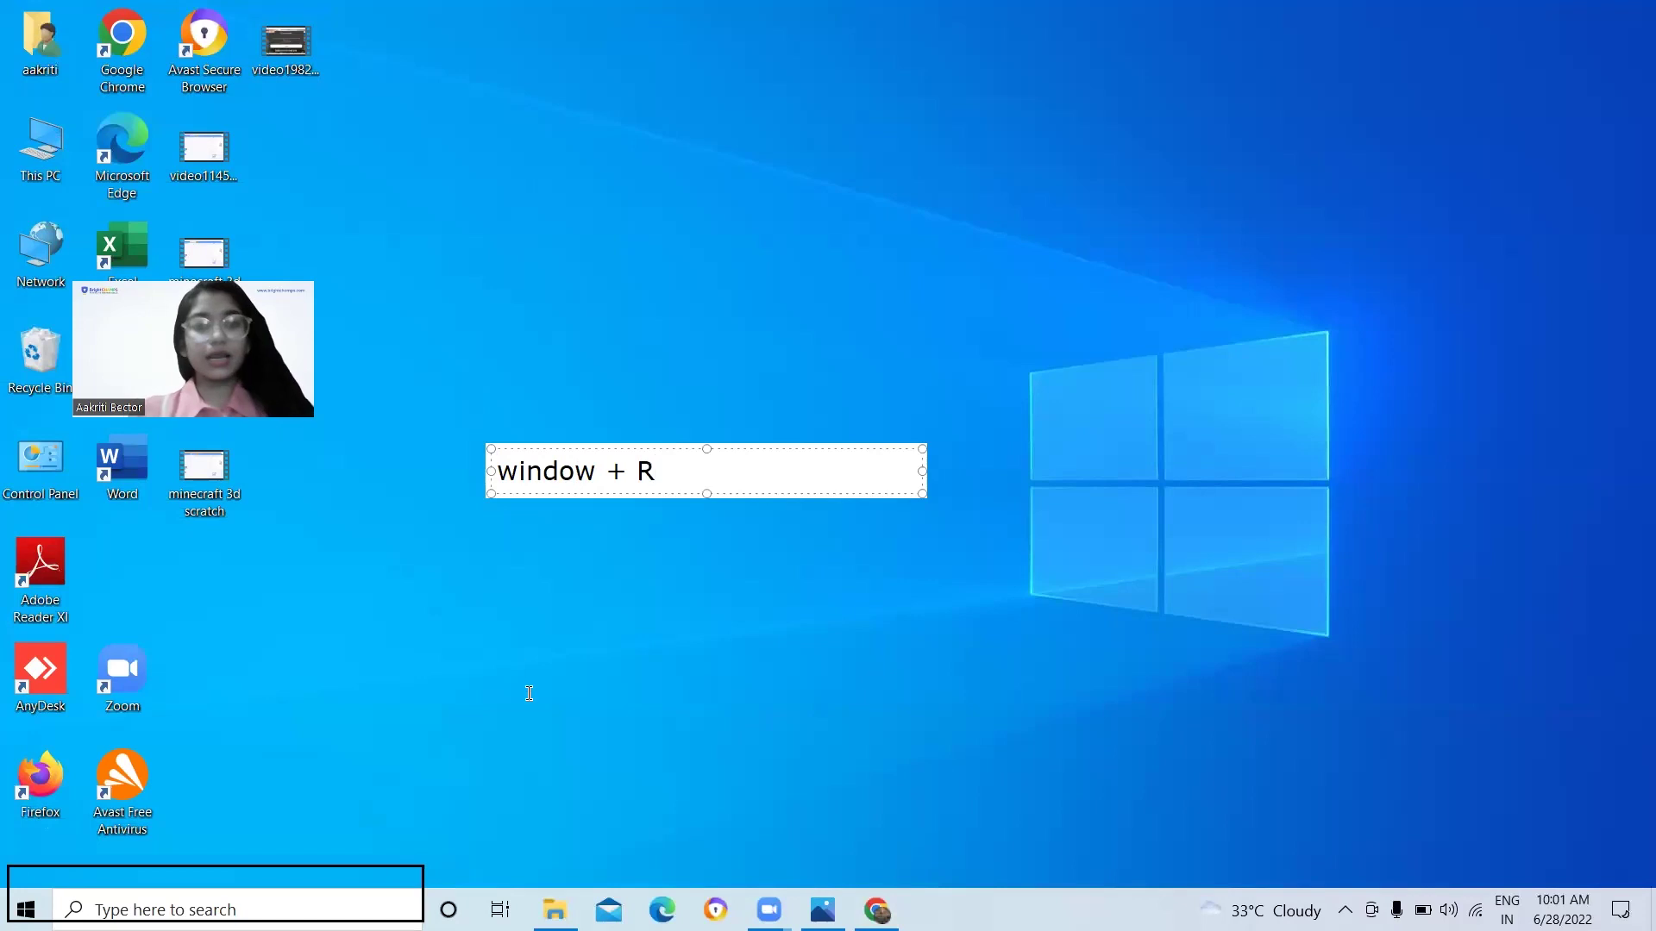
pyautogui.click(529, 693)
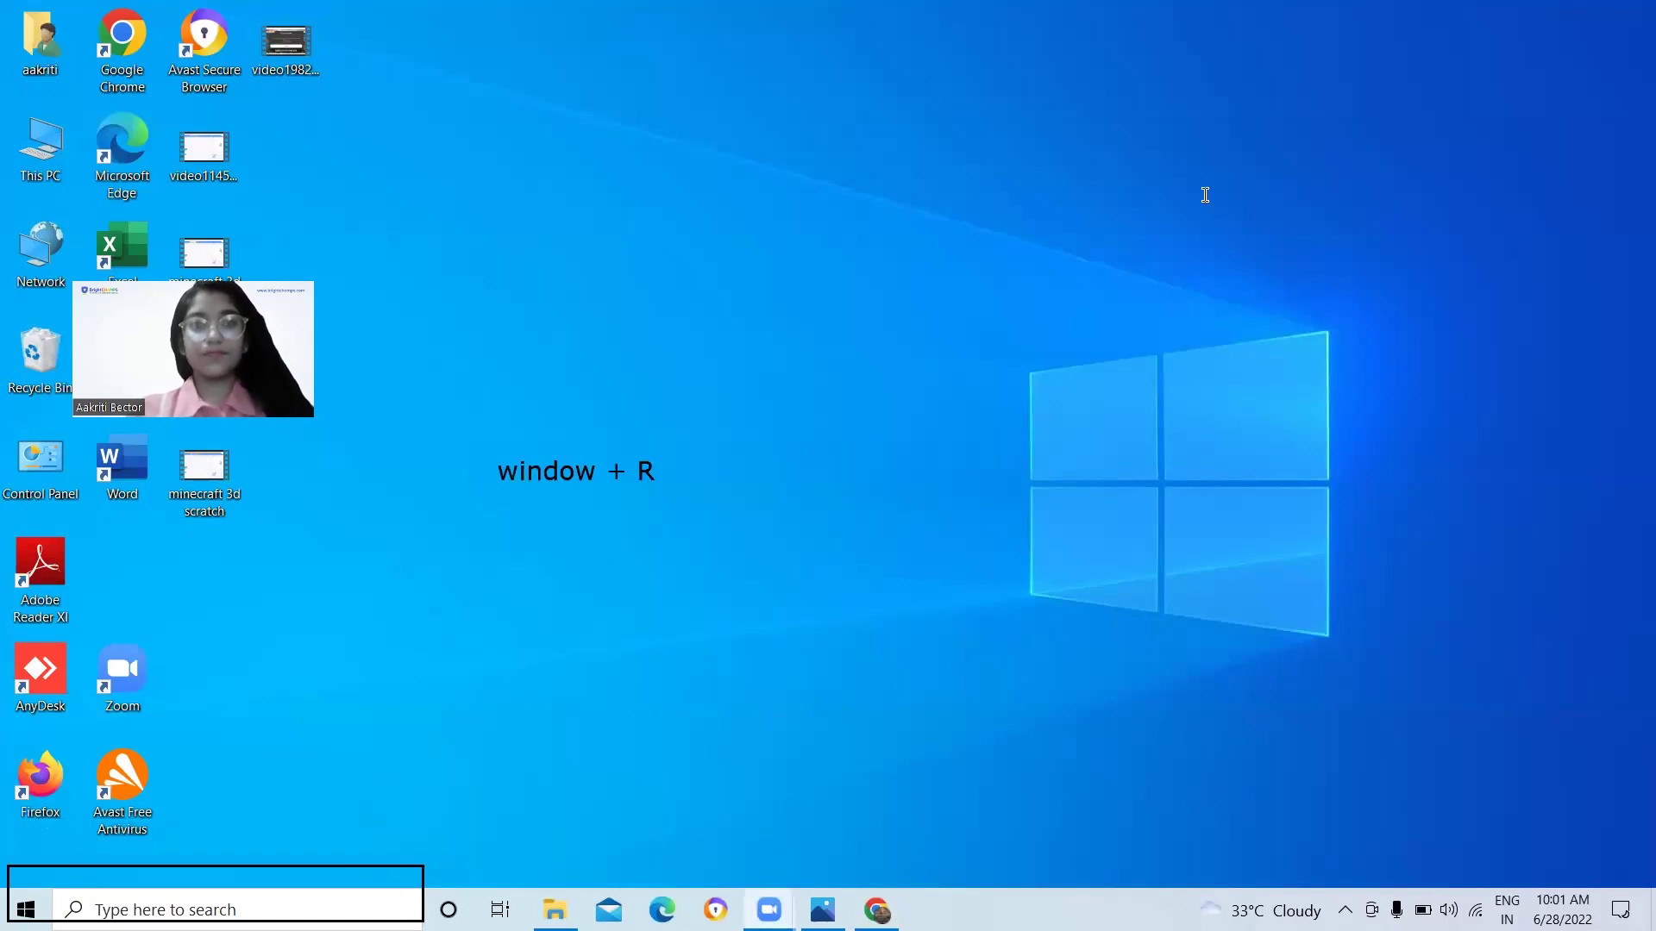
pyautogui.click(210, 910)
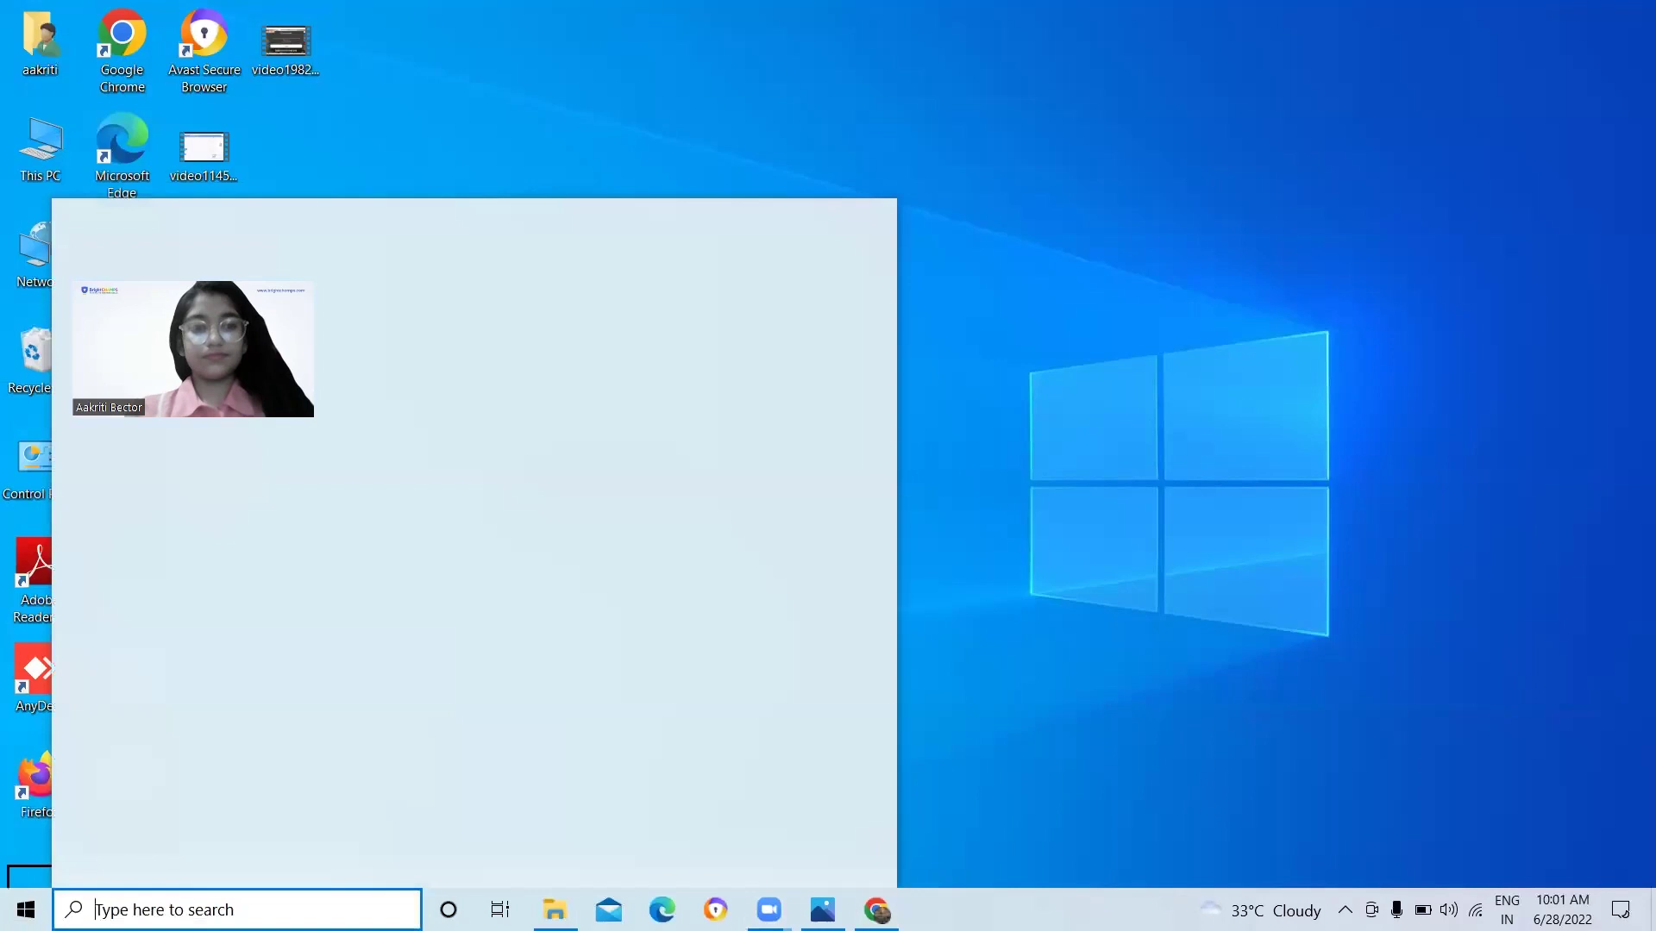
pyautogui.write('windo')
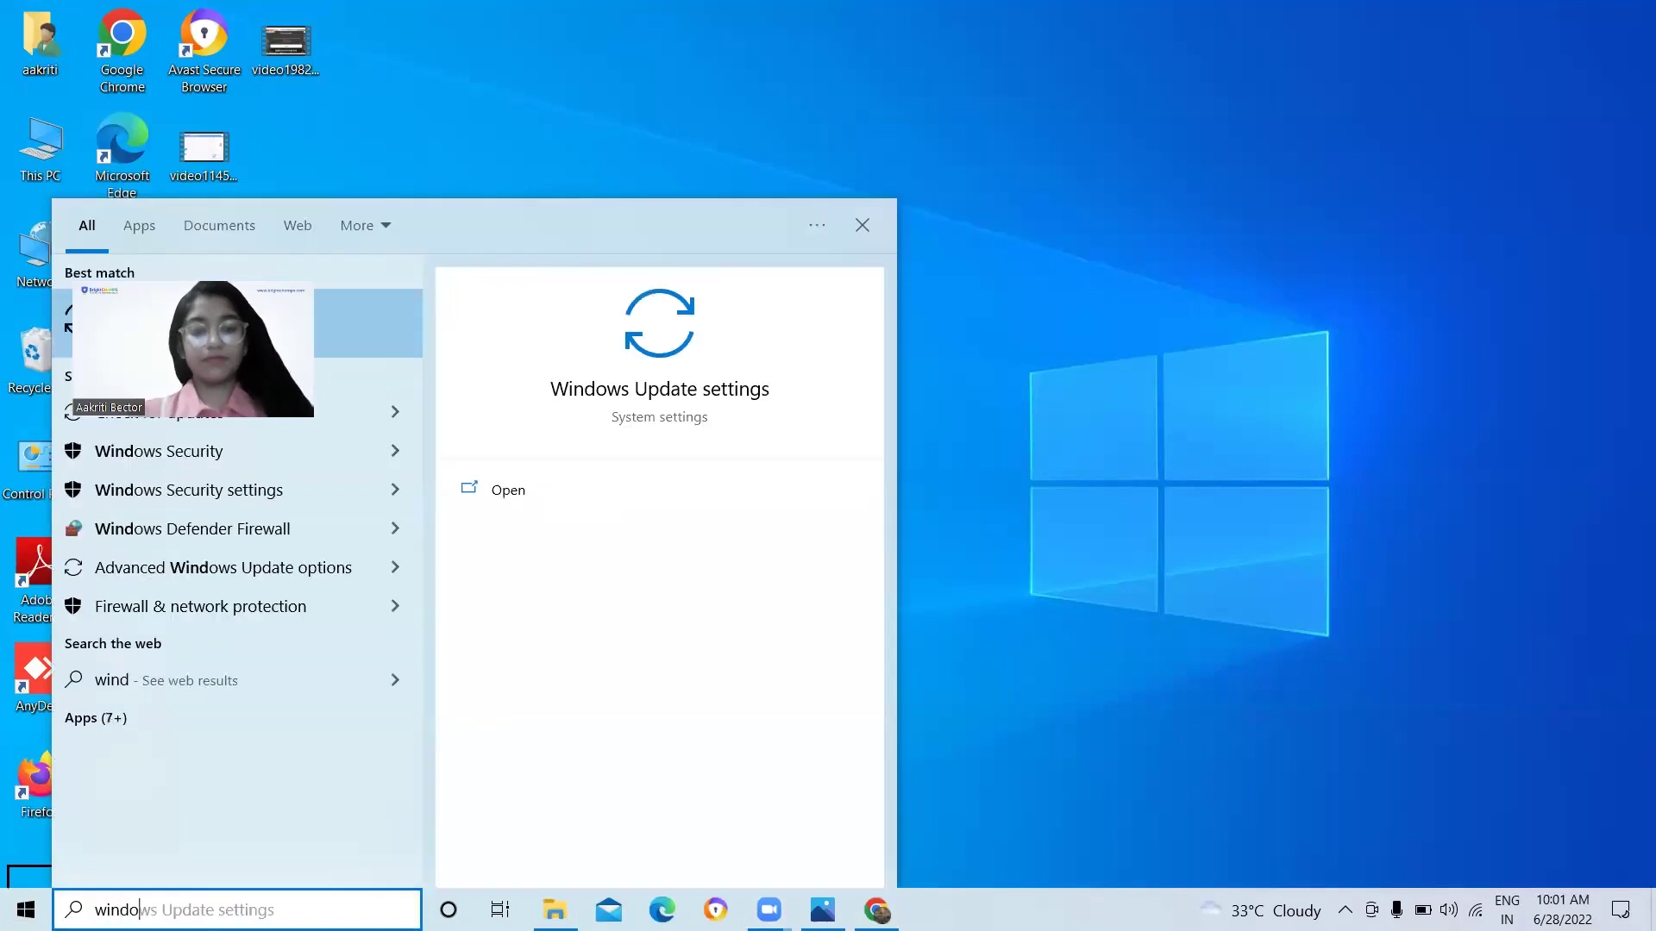
pyautogui.write('w')
pyautogui.press('BackSpace')
pyautogui.press('BackSpace')
pyautogui.press('BackSpace')
pyautogui.press('BackSpace')
pyautogui.press('BackSpace')
pyautogui.press('BackSpace')
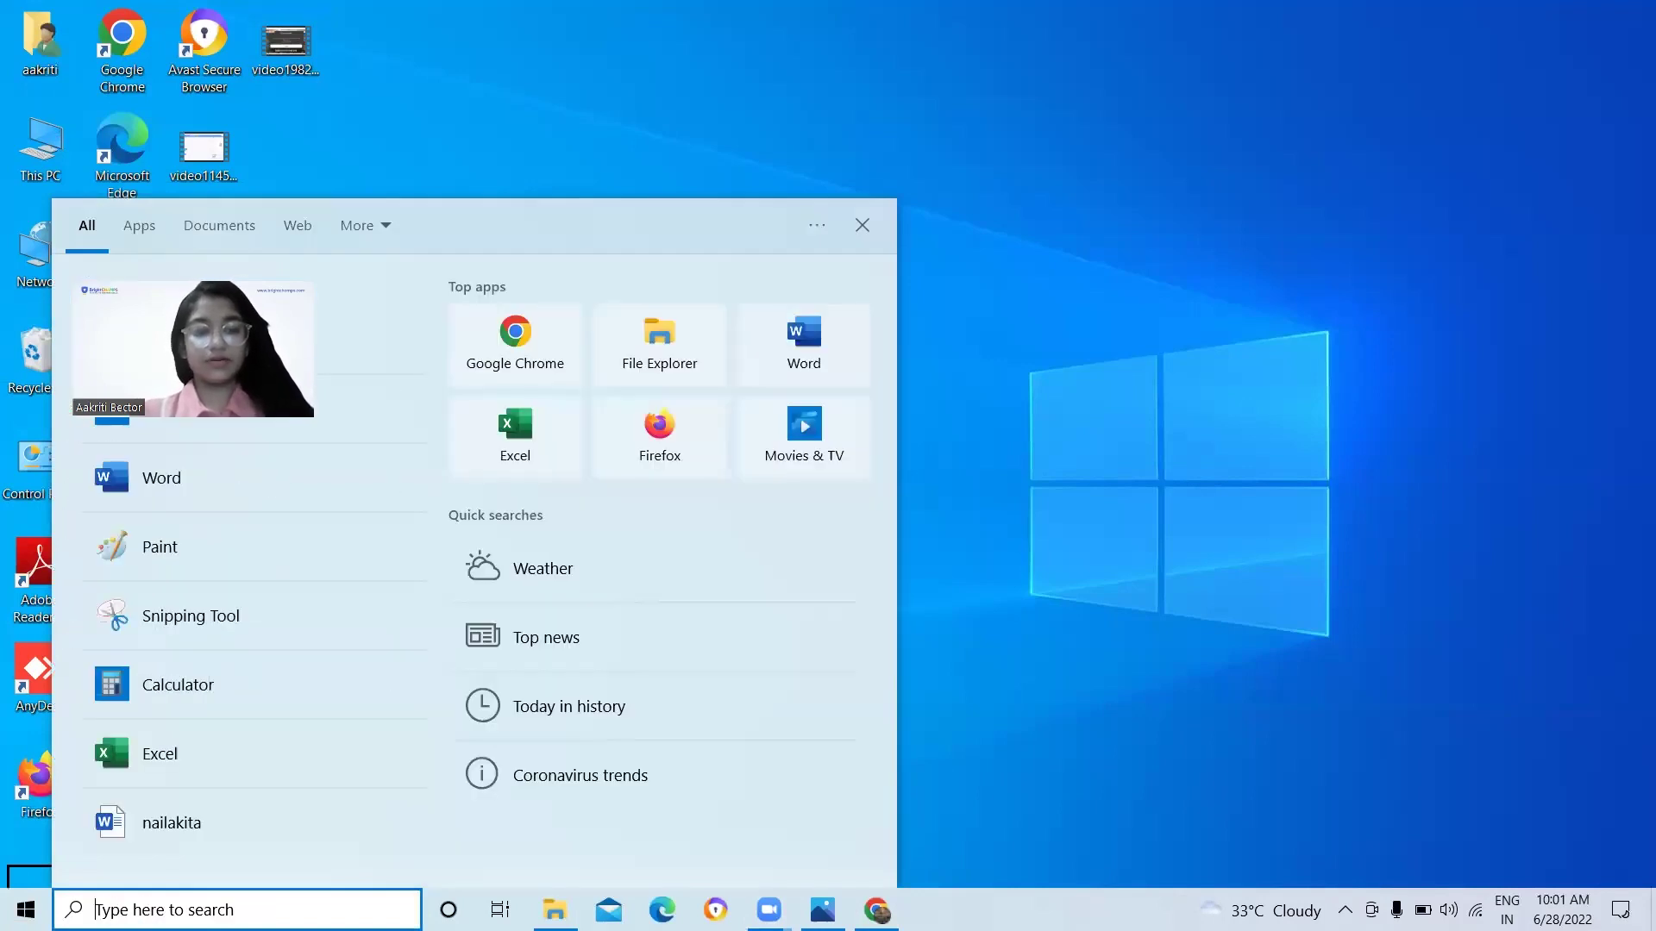
# Open the Run dialog, clear its old entry, and enter %appdata%
pyautogui.press('super+r')
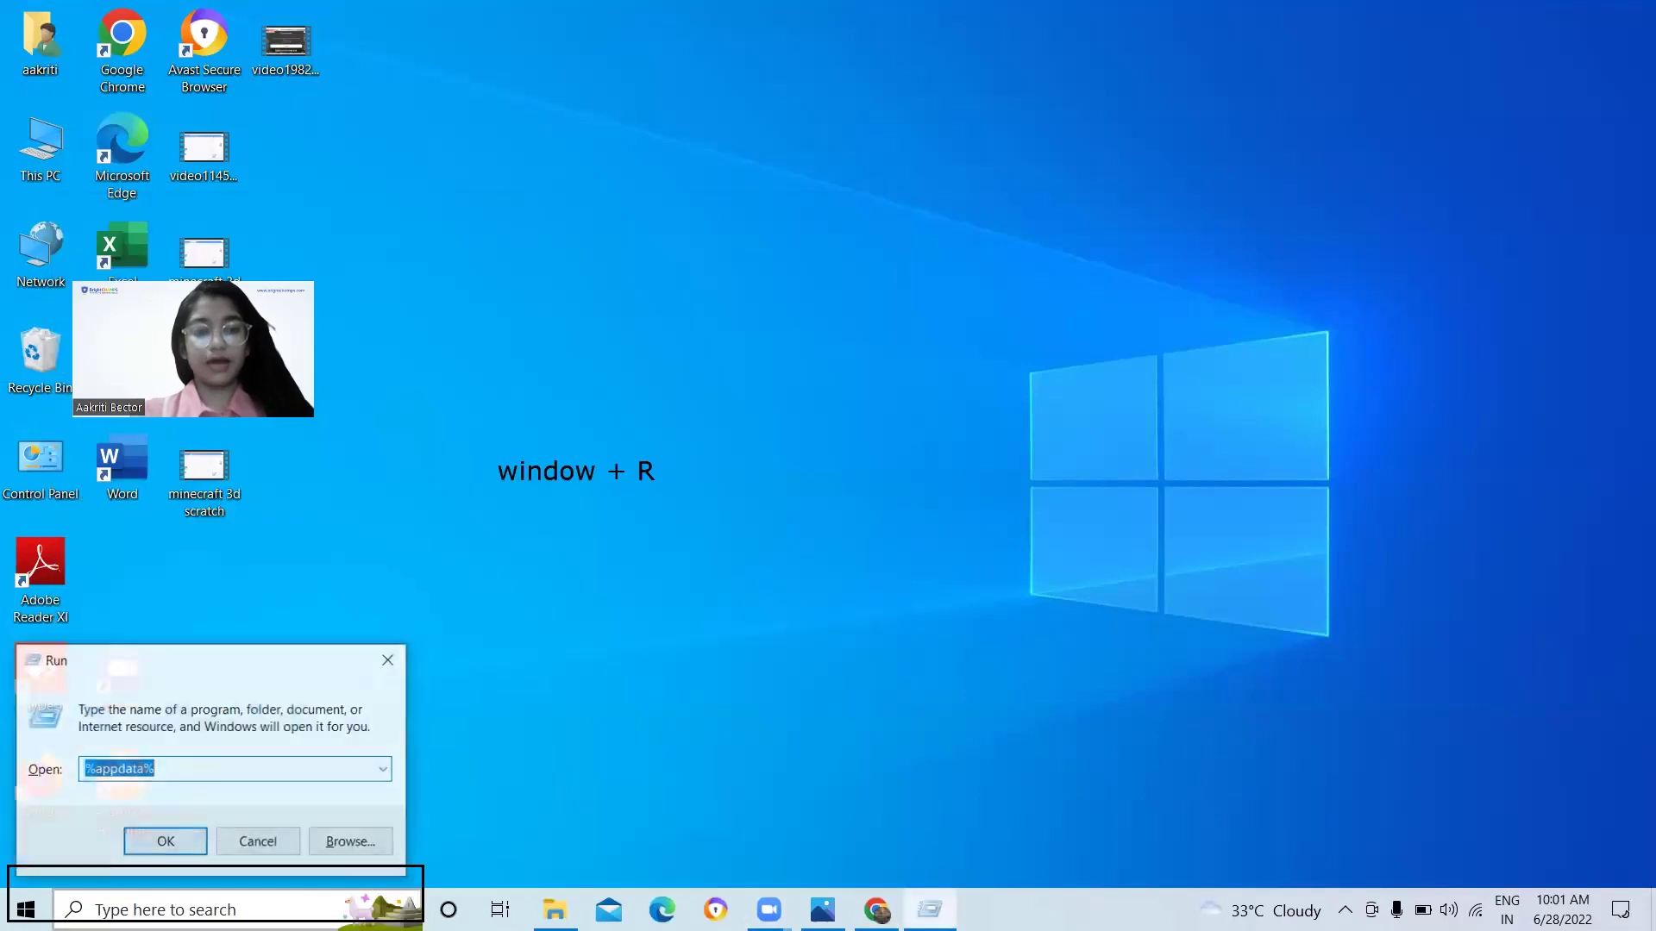
pyautogui.click(207, 762)
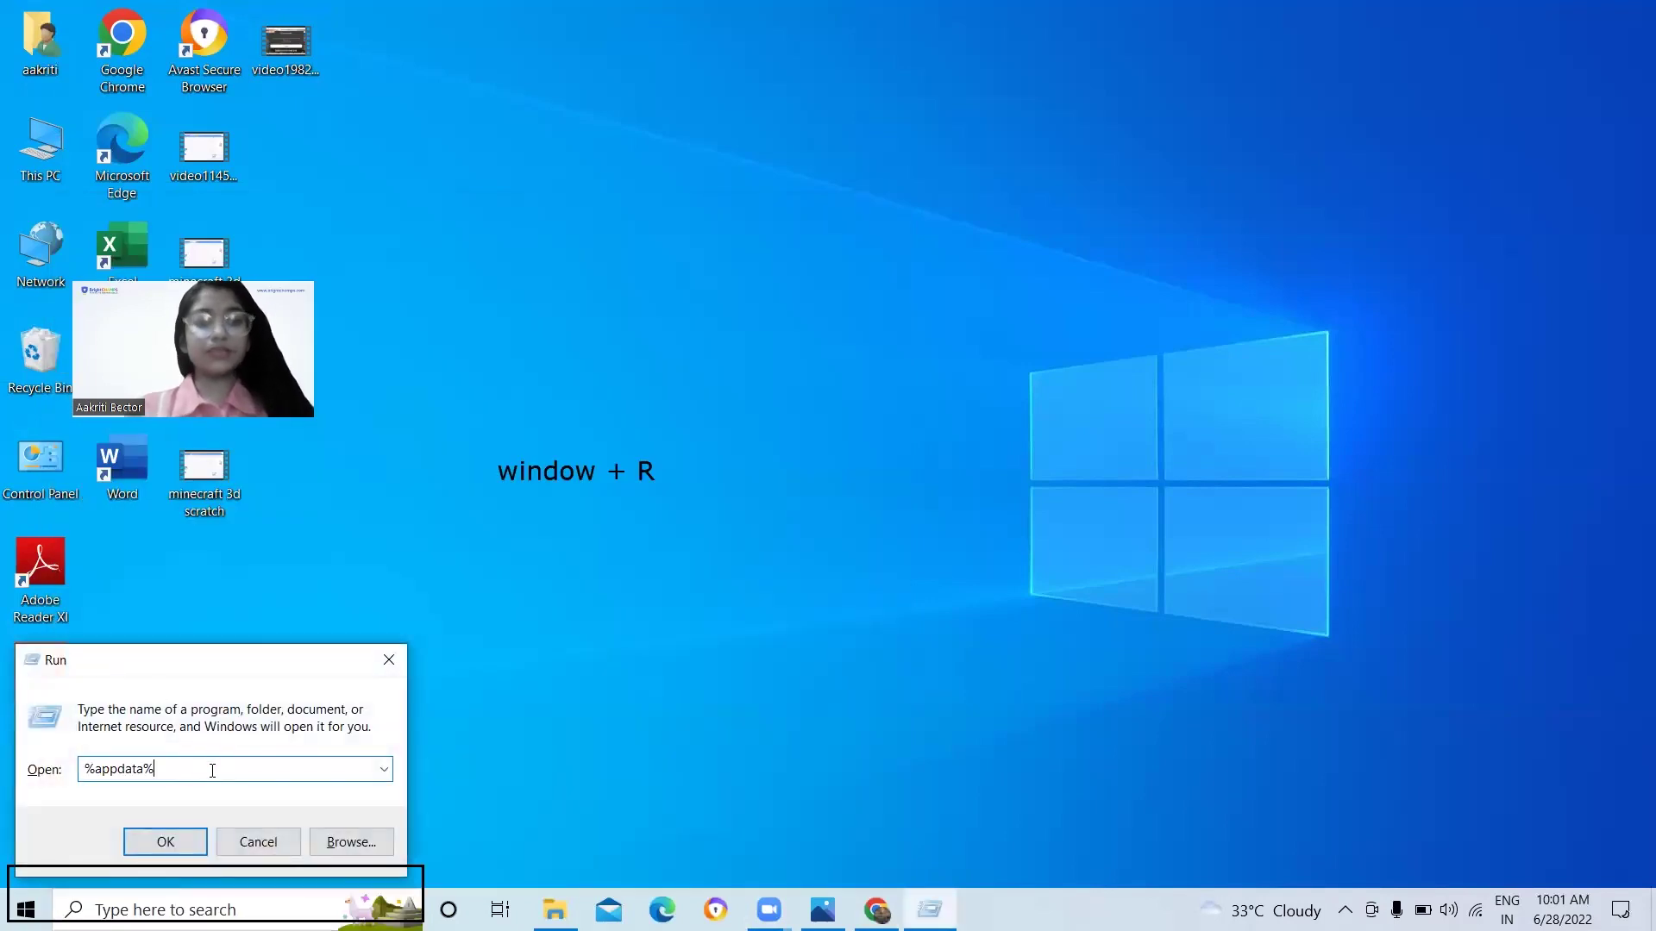
pyautogui.press('BackSpace')
pyautogui.press('BackSpace')
pyautogui.press('BackSpace')
pyautogui.press('BackSpace')
pyautogui.press('BackSpace')
pyautogui.press('BackSpace')
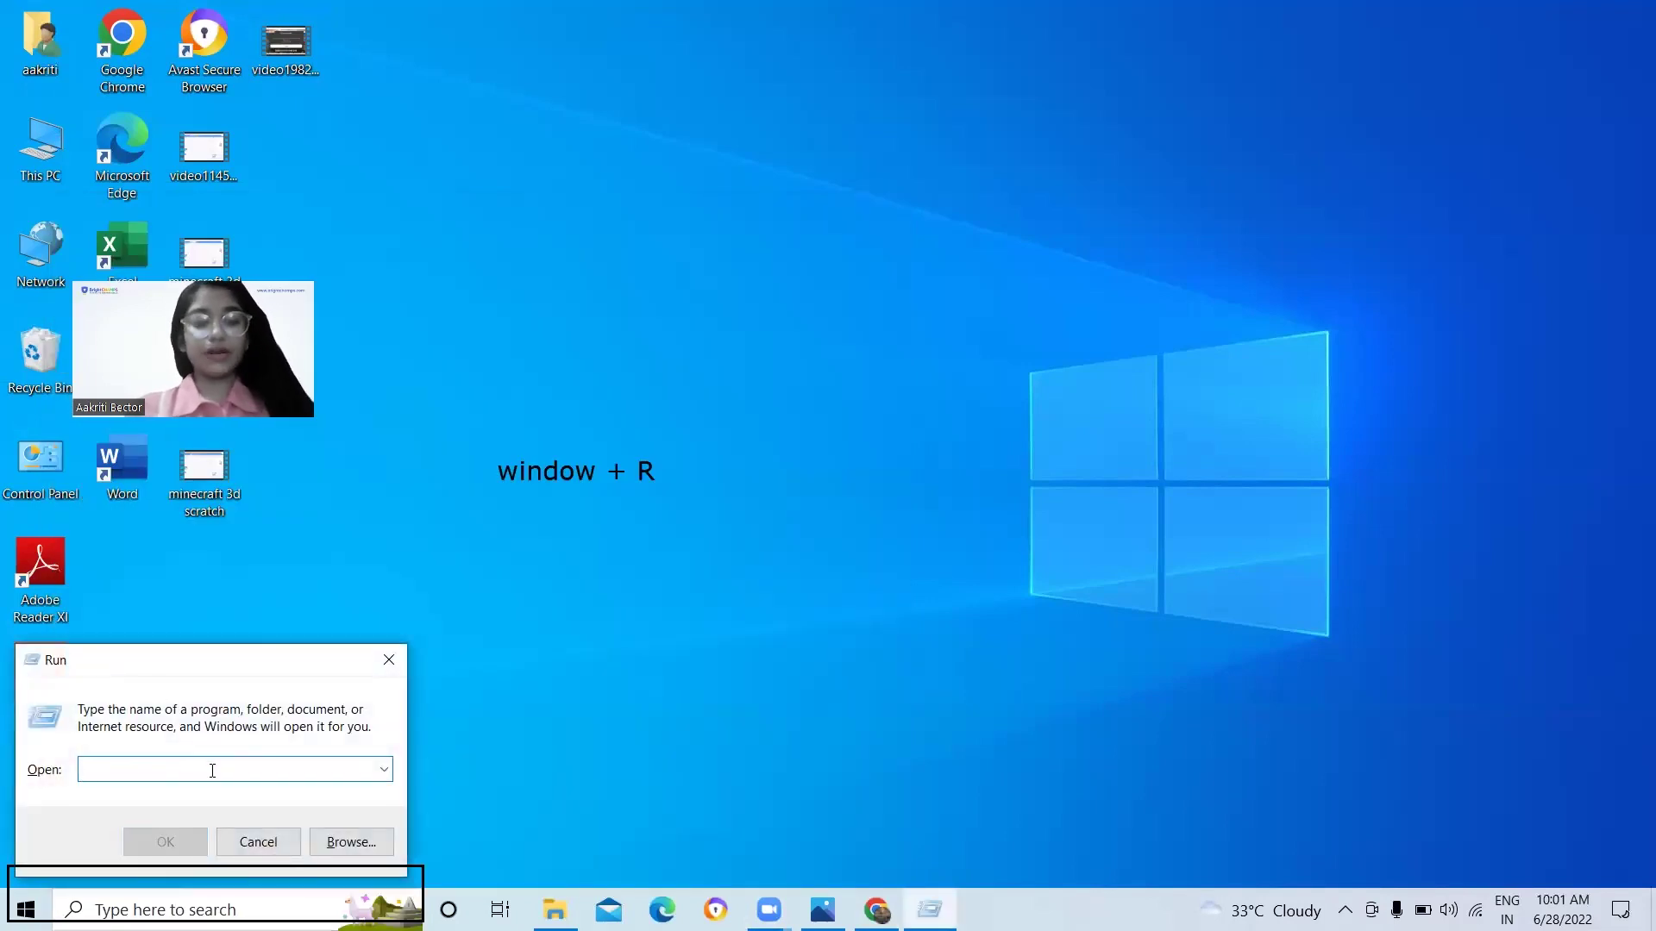
pyautogui.write('%')
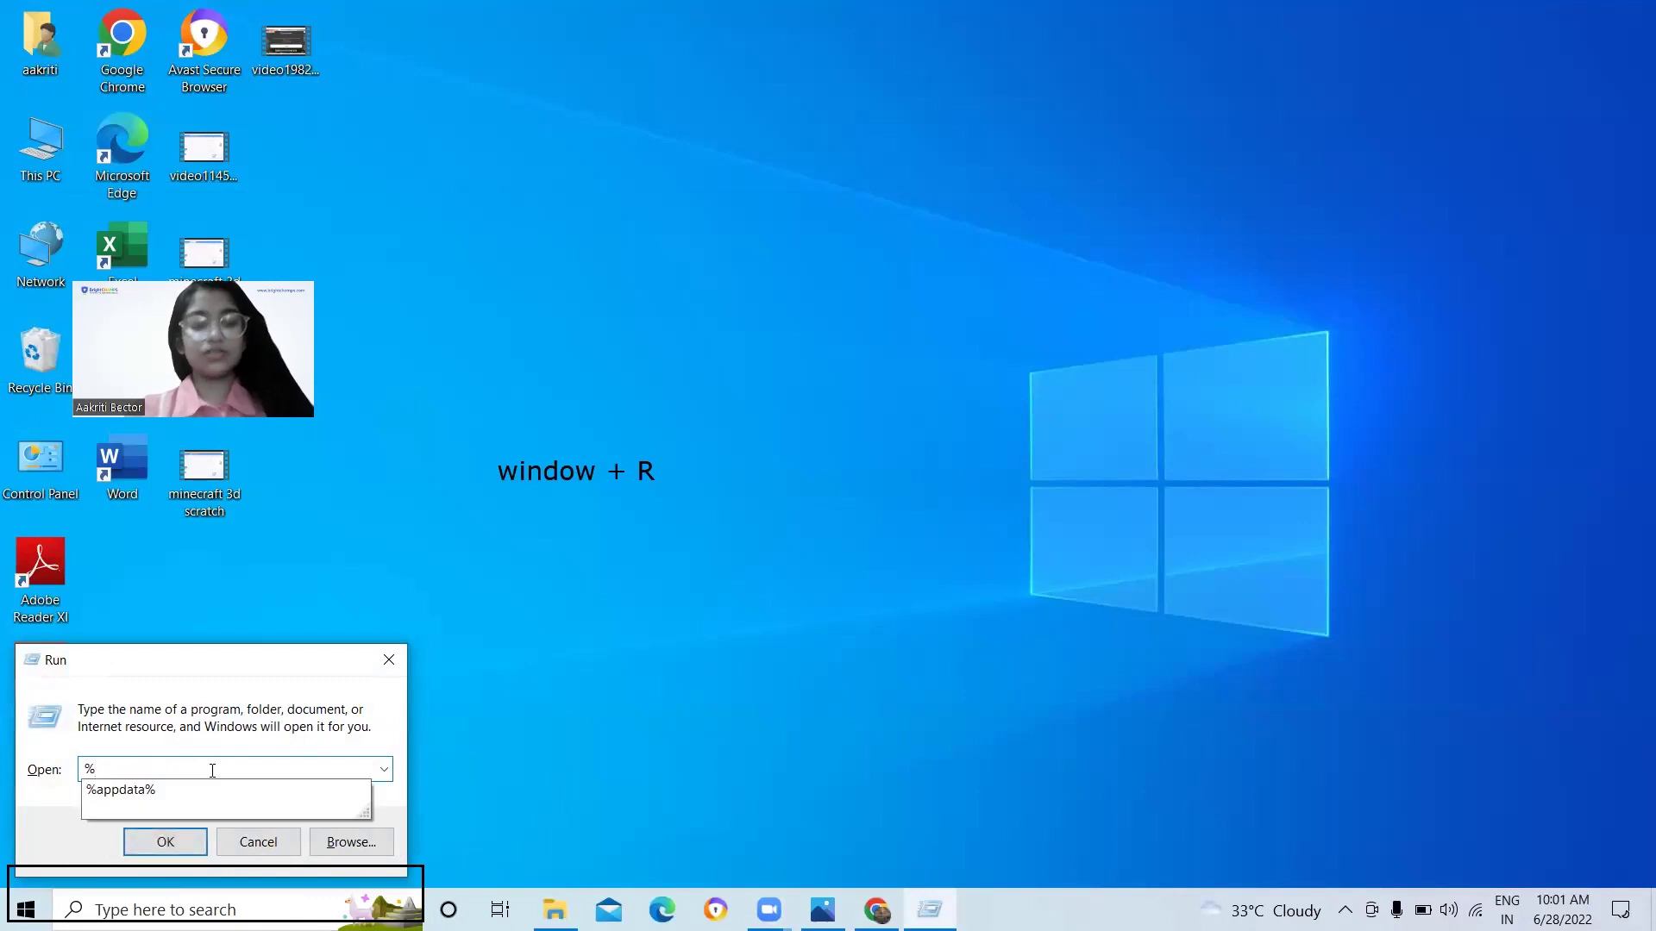
pyautogui.write('appdata%')
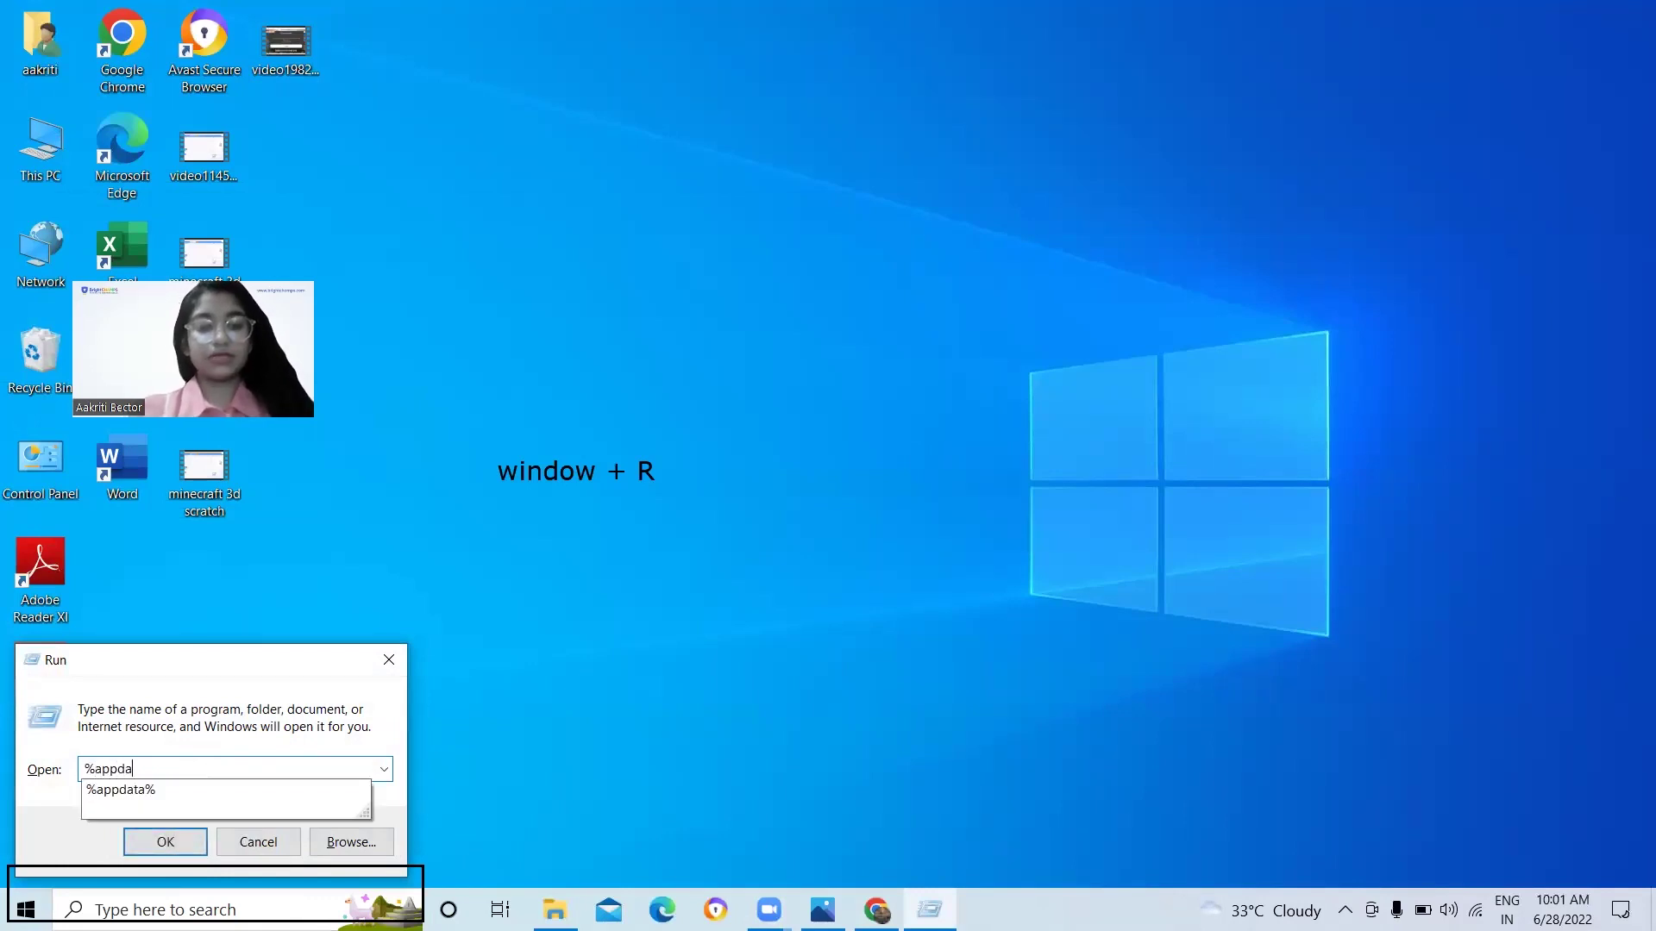
# Open %appdata% in File Explorer, maximize it, and navigate to AppData\Local, highlighting the Roblox folder
pyautogui.click(213, 770)
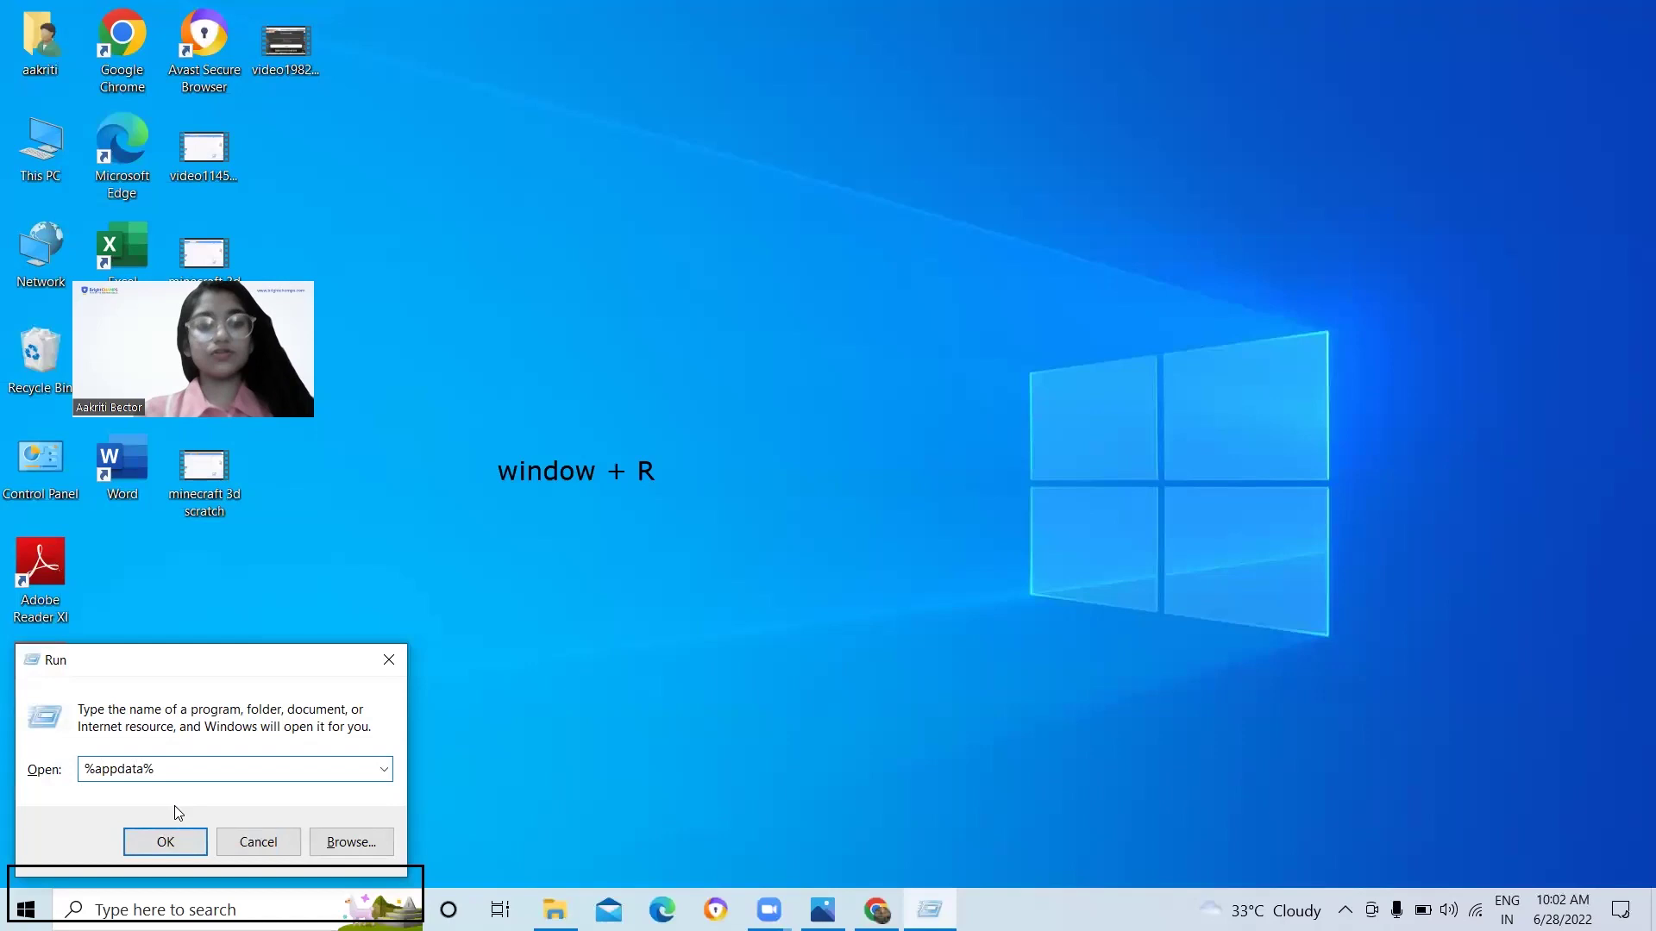
pyautogui.click(169, 842)
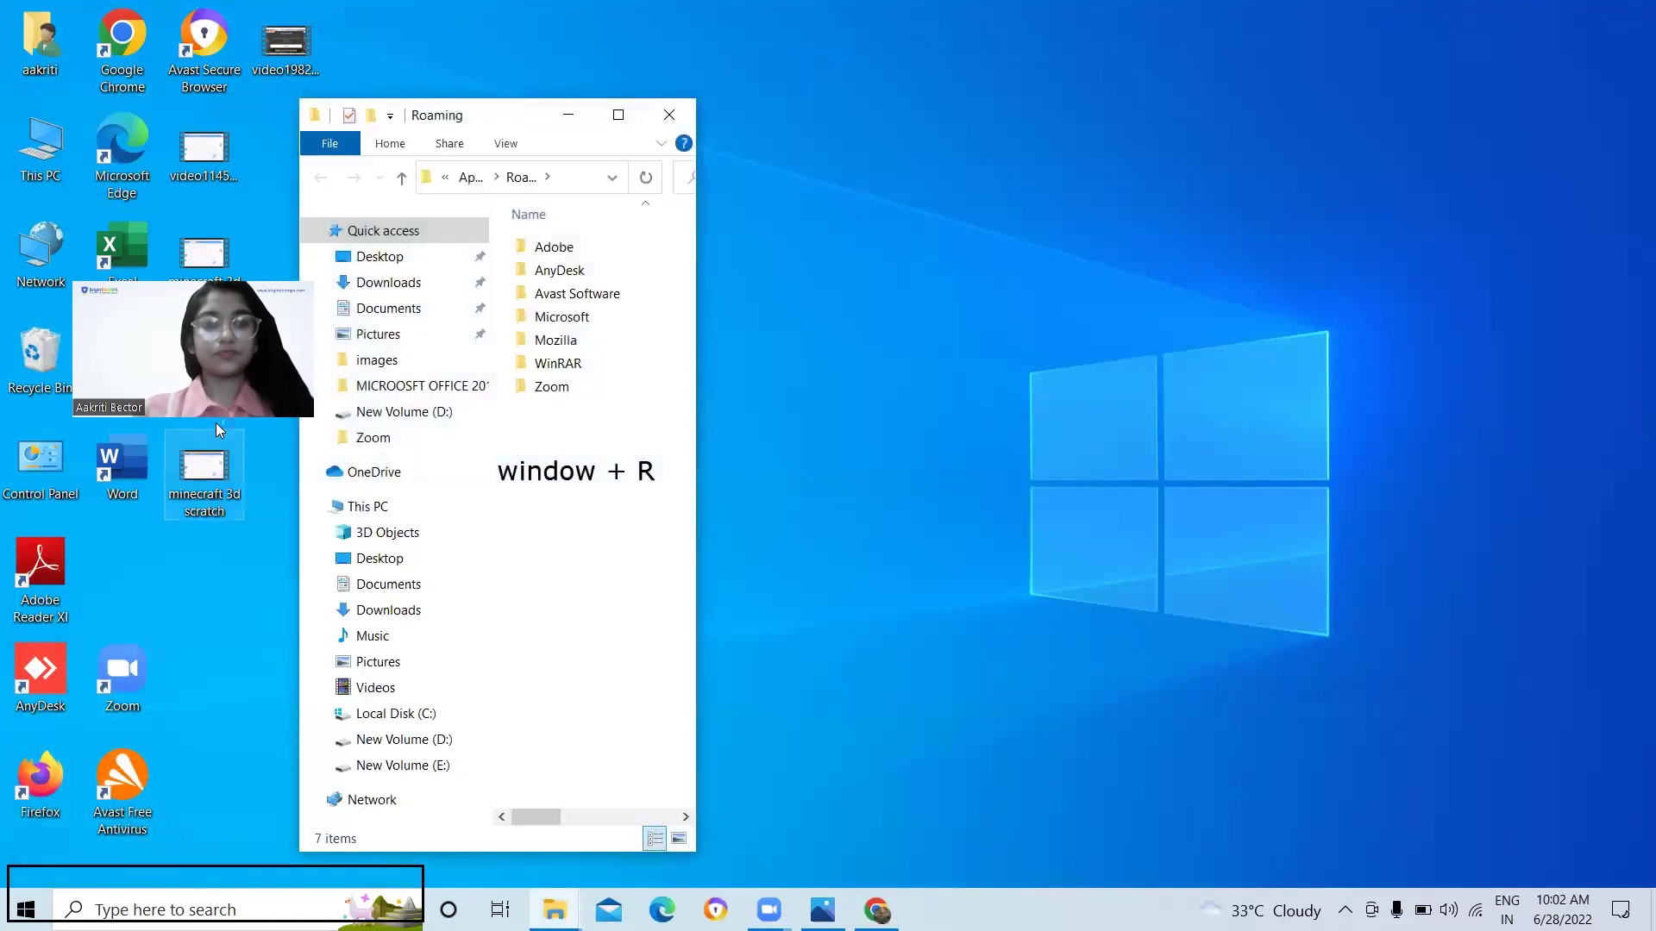
pyautogui.click(618, 115)
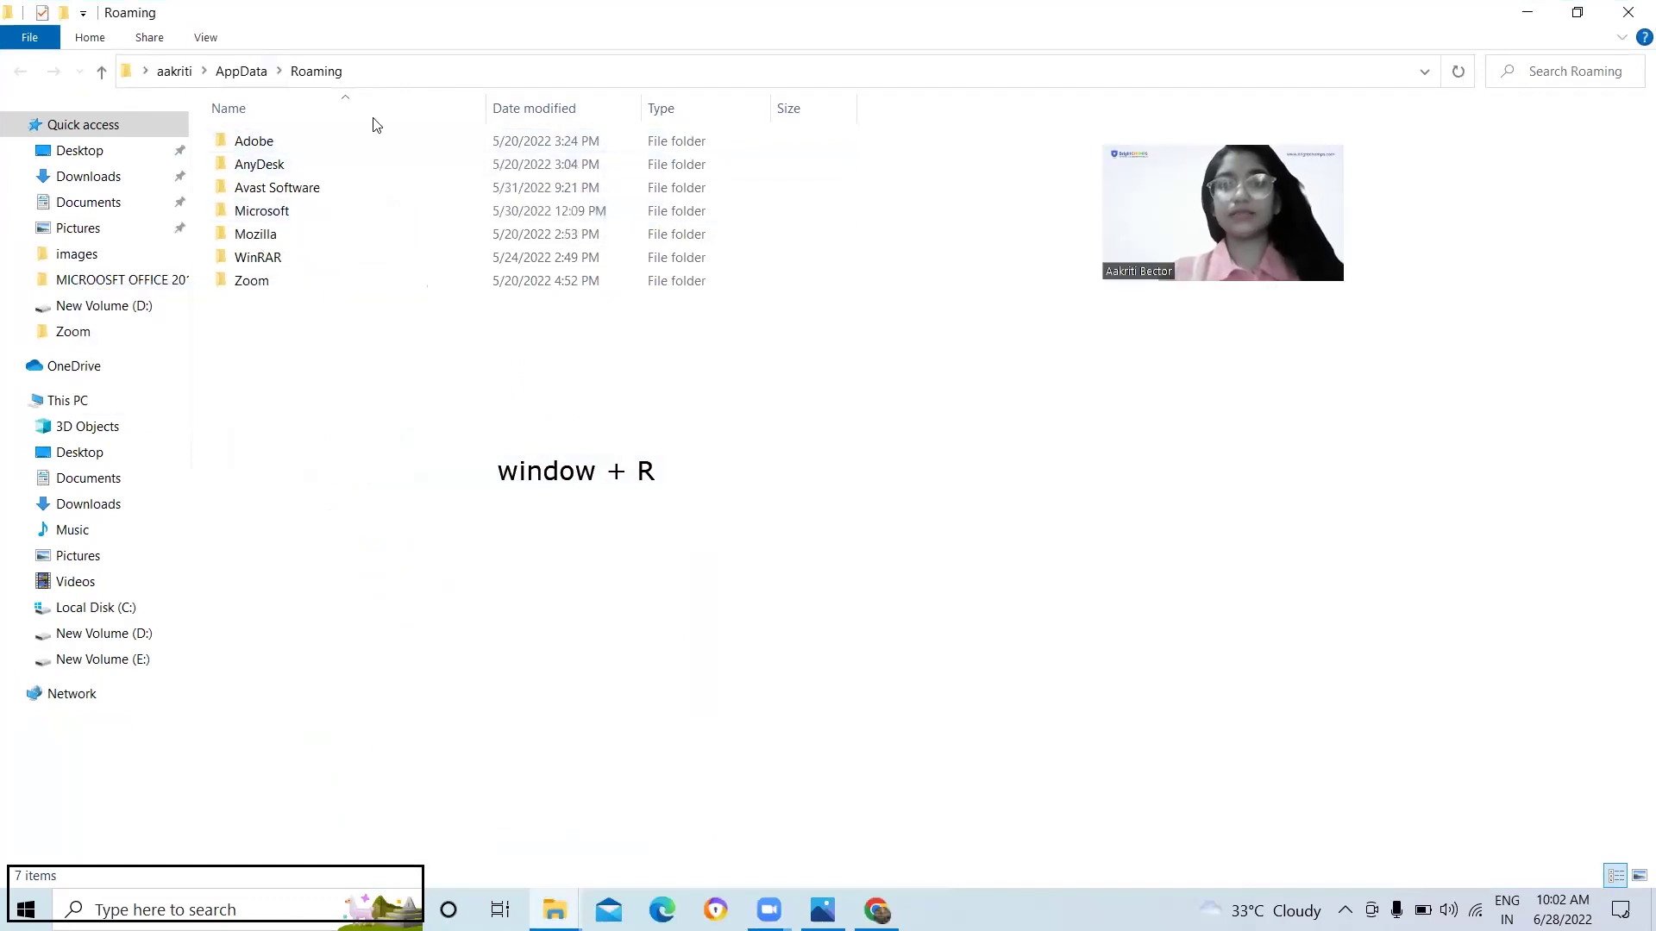
pyautogui.press('super+r')
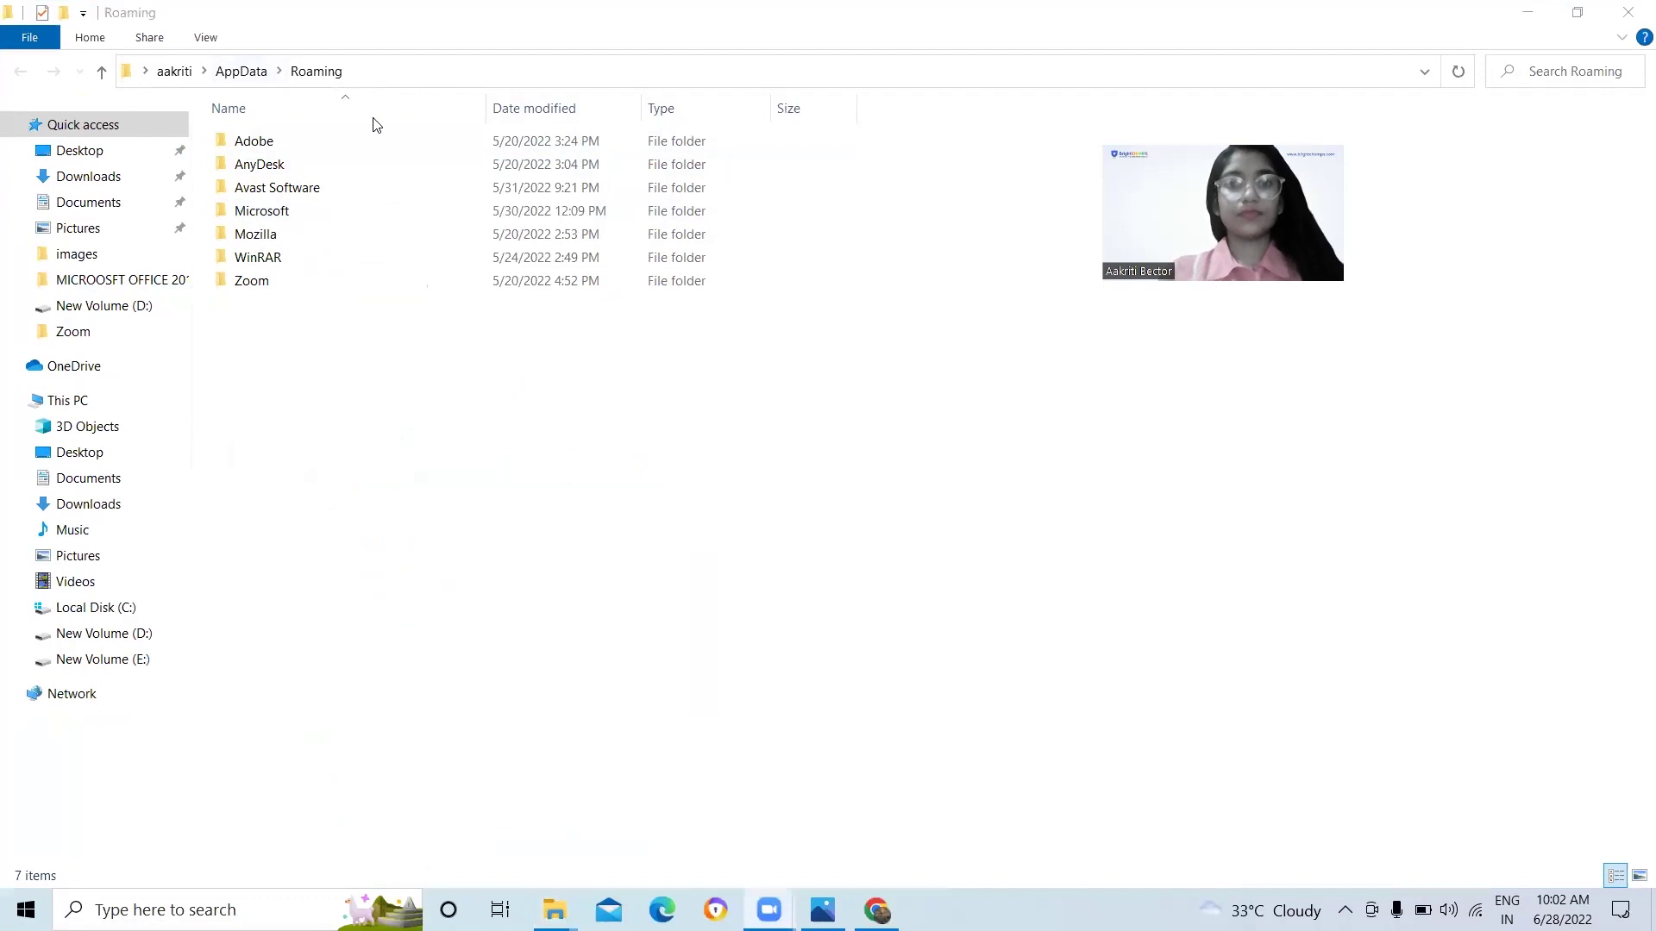
pyautogui.click(249, 82)
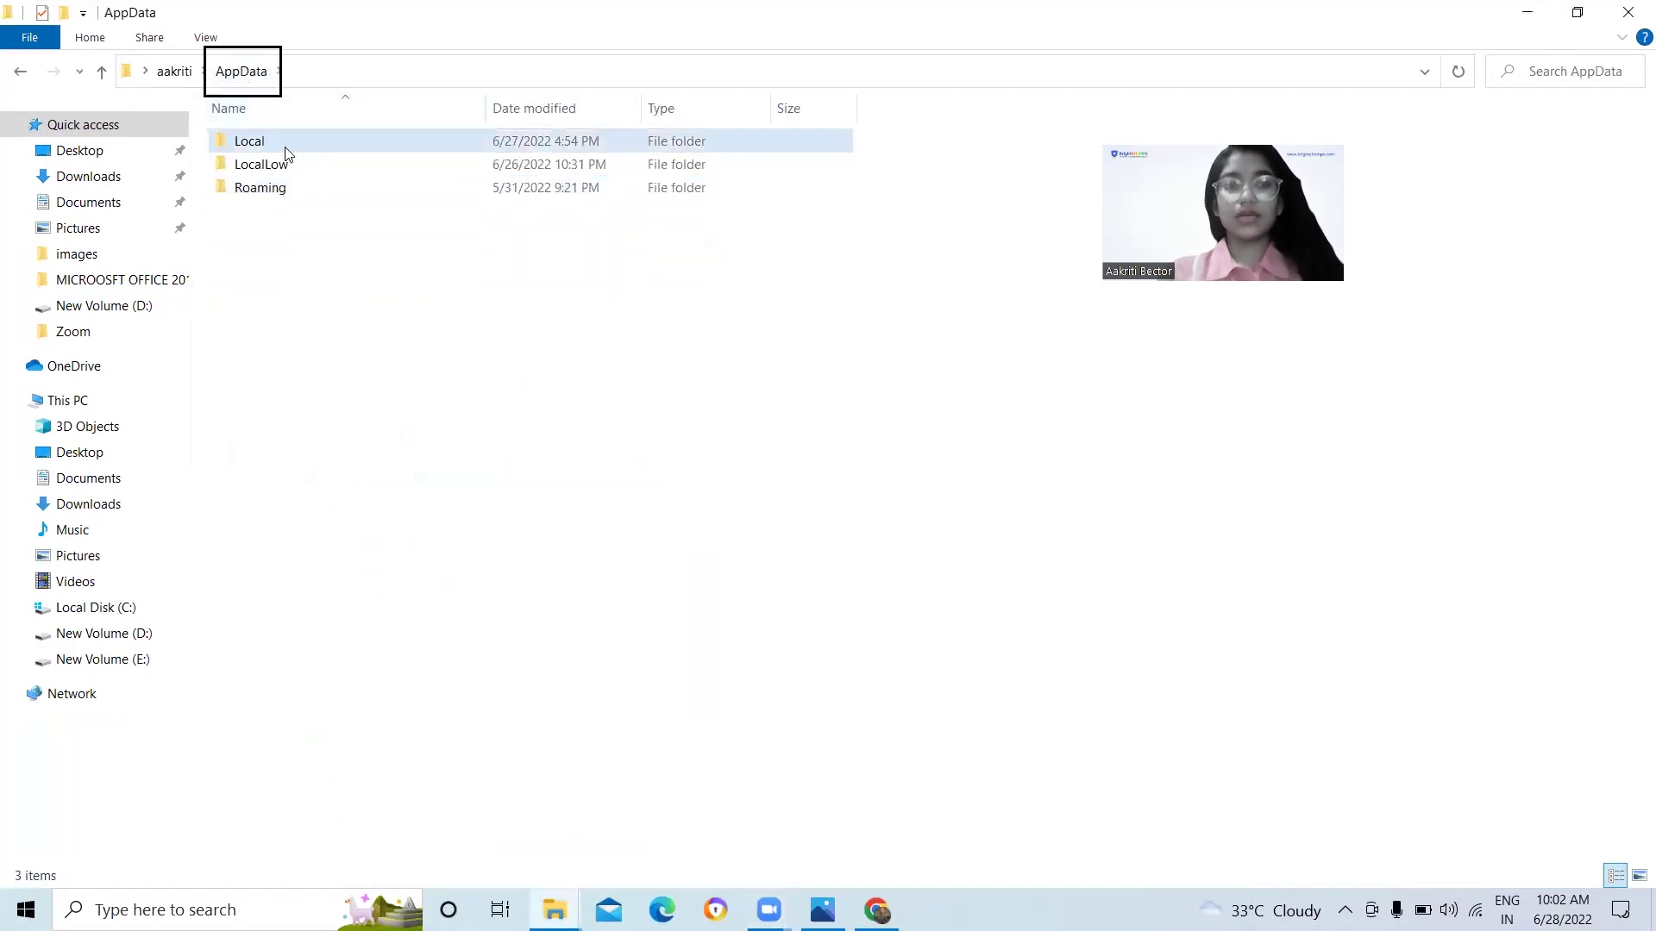
pyautogui.doubleClick(287, 152)
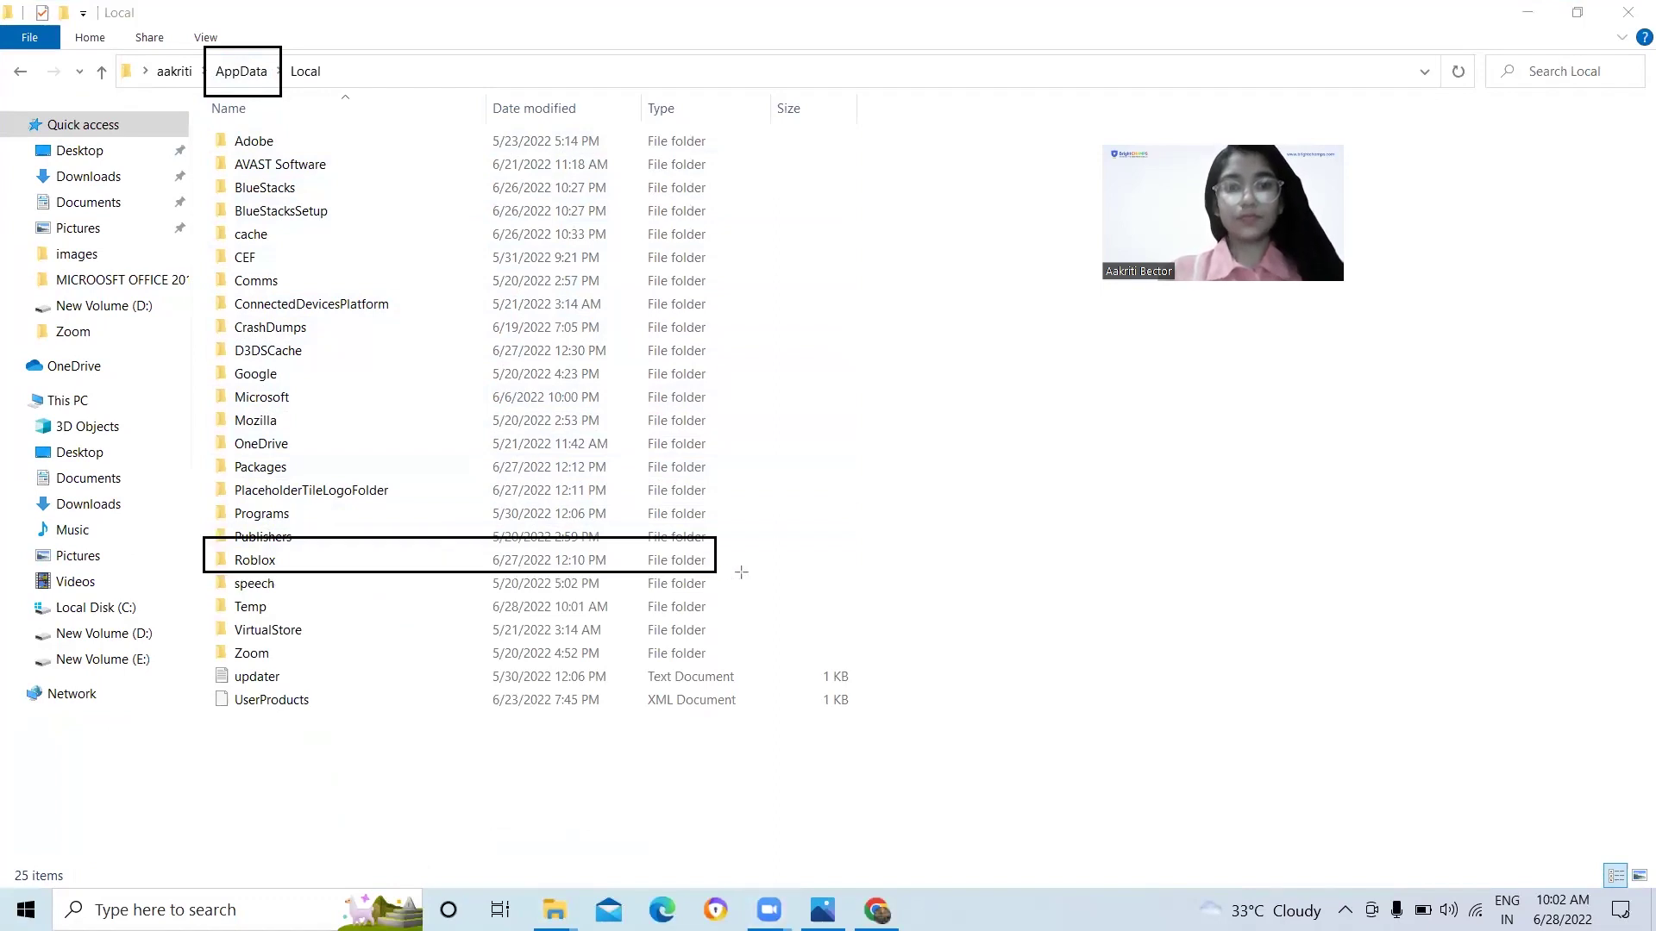
pyautogui.moveTo(306, 584); pyautogui.dragTo(758, 571)
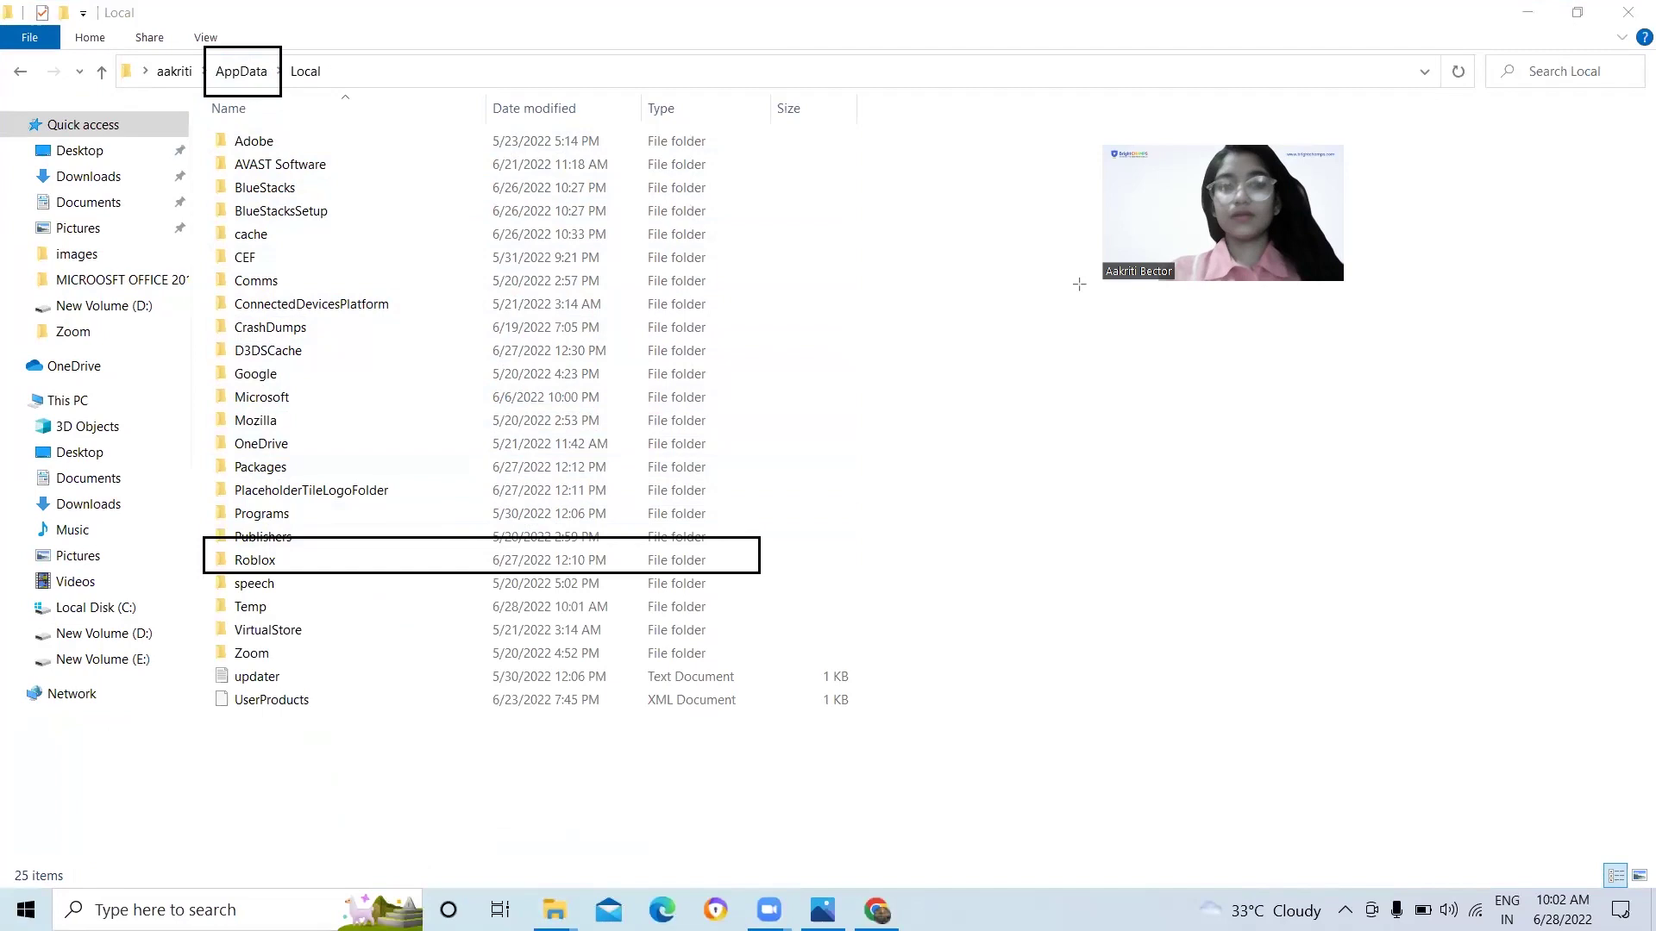
# Navigate to Roblox\RobloxStudio\WebView2\EBWebView in File Explorer
pyautogui.doubleClick(275, 568)
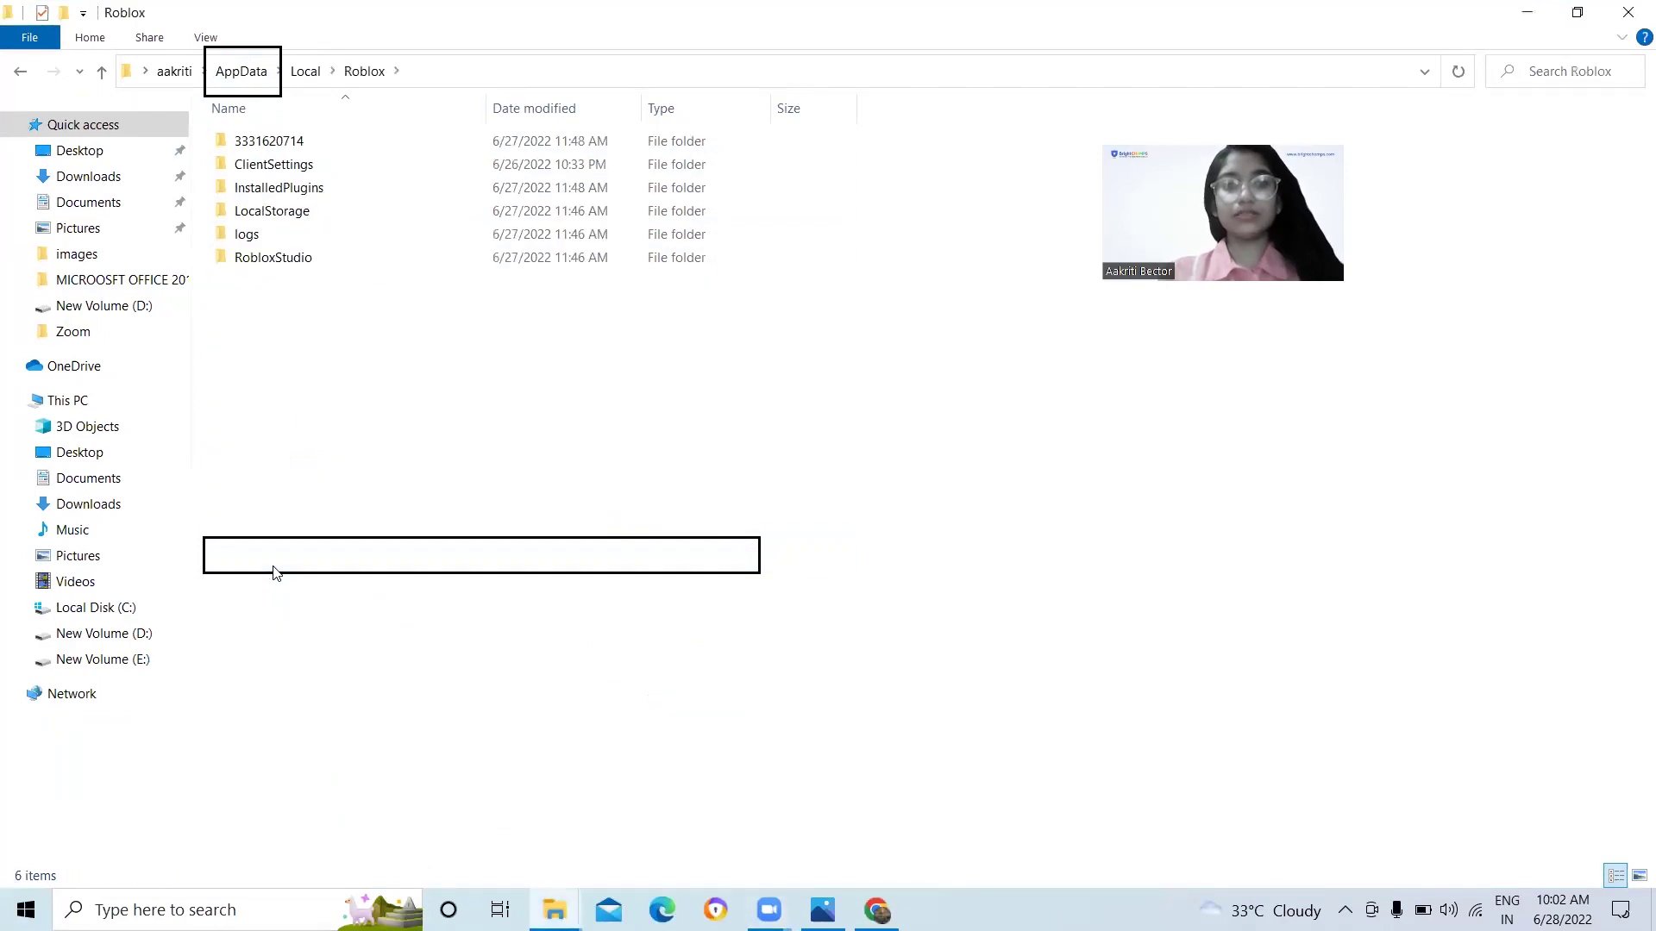
pyautogui.doubleClick(264, 263)
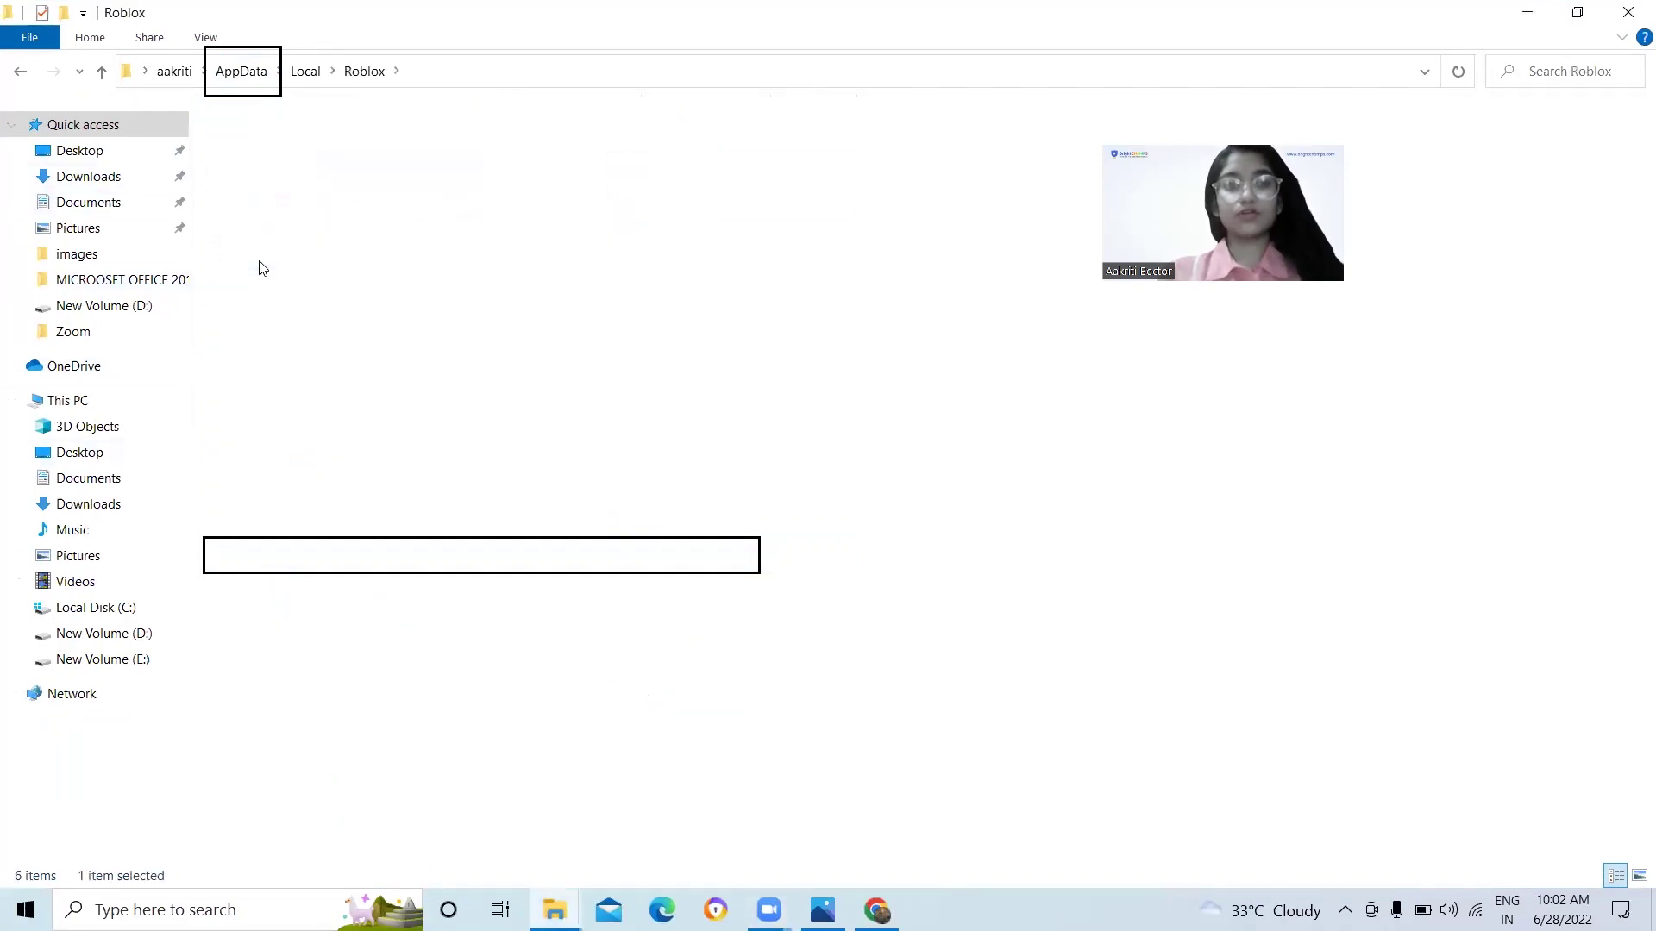
pyautogui.doubleClick(296, 156)
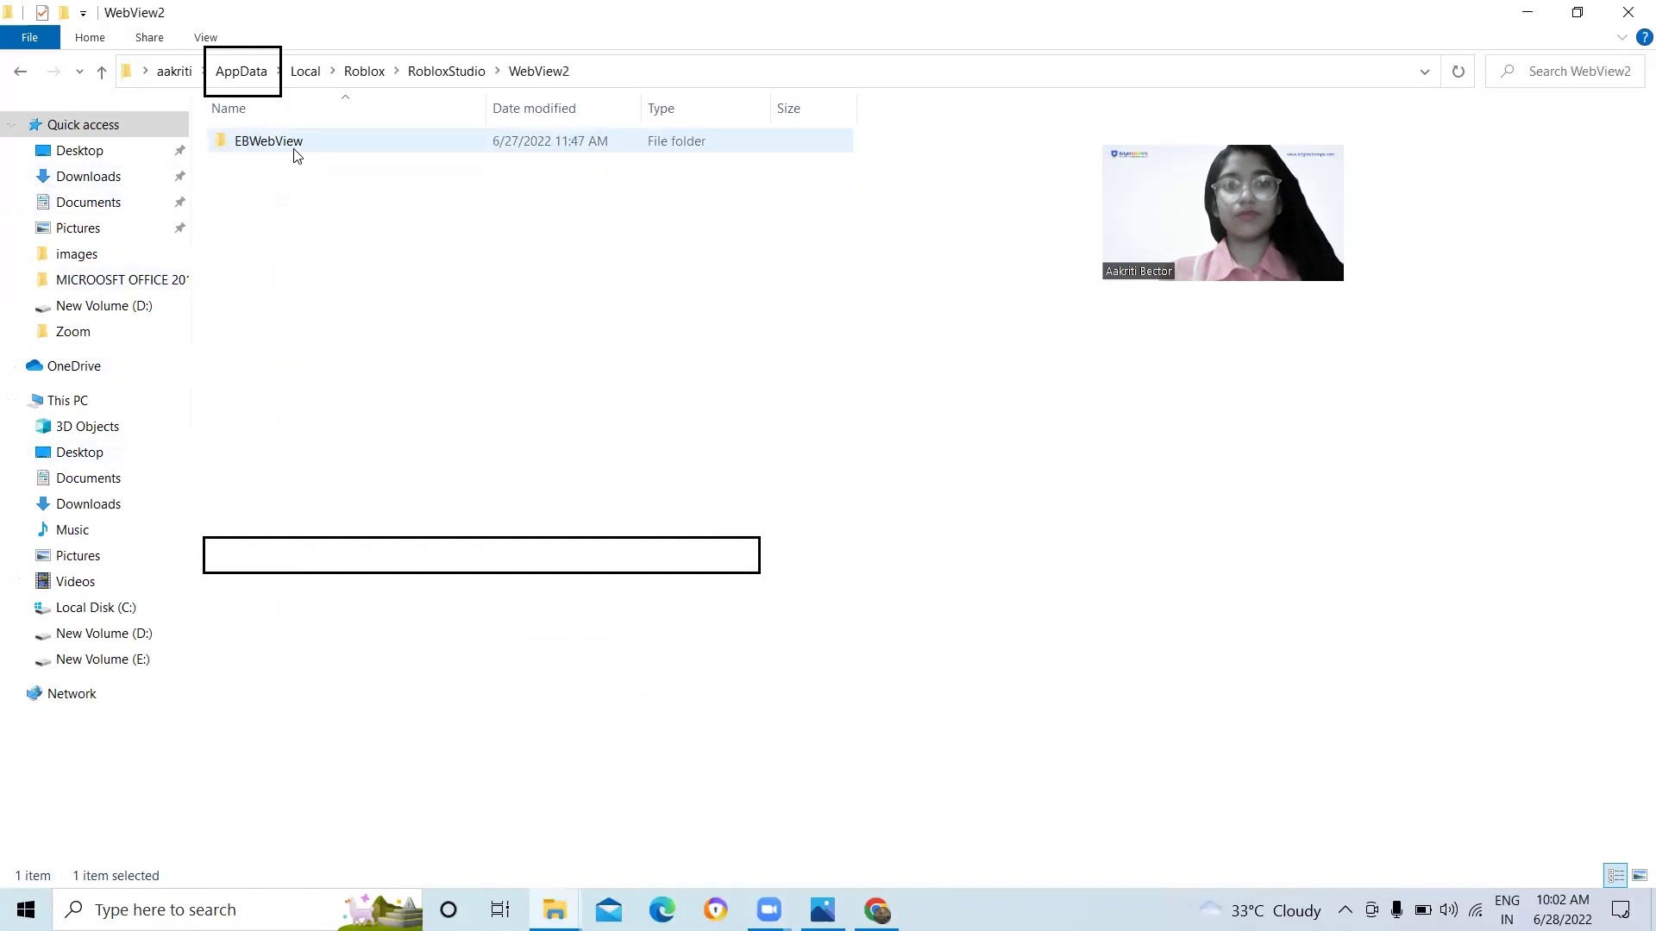
pyautogui.doubleClick(296, 153)
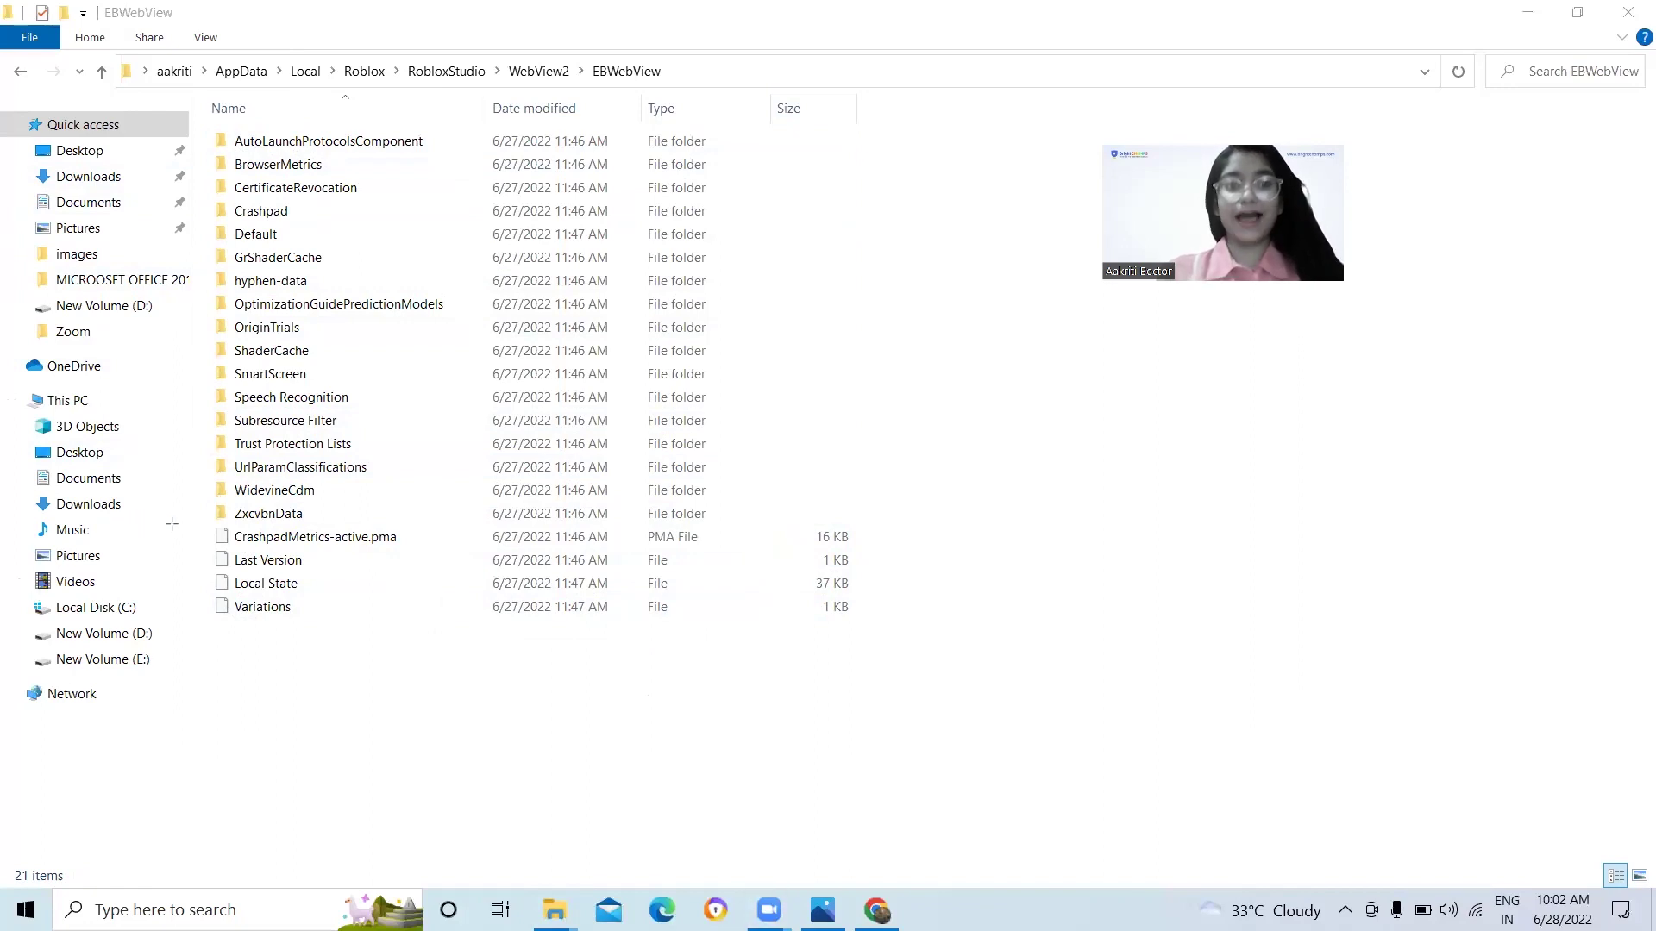
# Delete CrashpadMetrics-active.pma, Last Version, Local State and Variations from EBWebView
pyautogui.moveTo(177, 523); pyautogui.dragTo(926, 653)
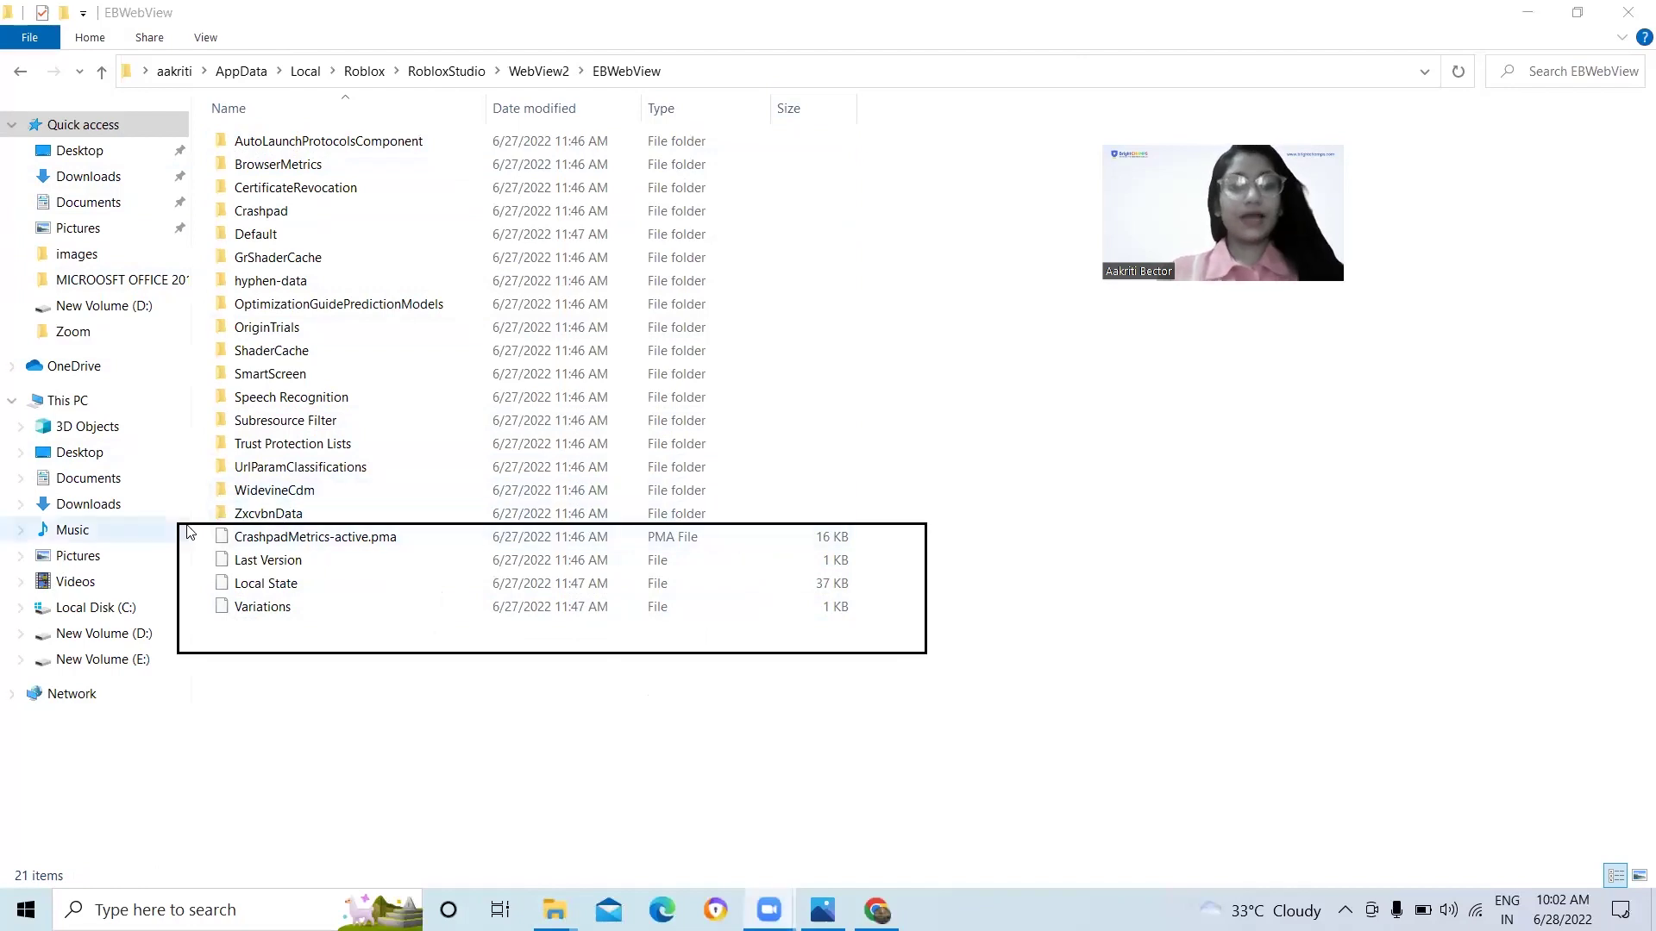
pyautogui.moveTo(205, 527)
pyautogui.mouseDown()
pyautogui.moveTo(770, 642)
pyautogui.moveTo(898, 643)
pyautogui.mouseUp()
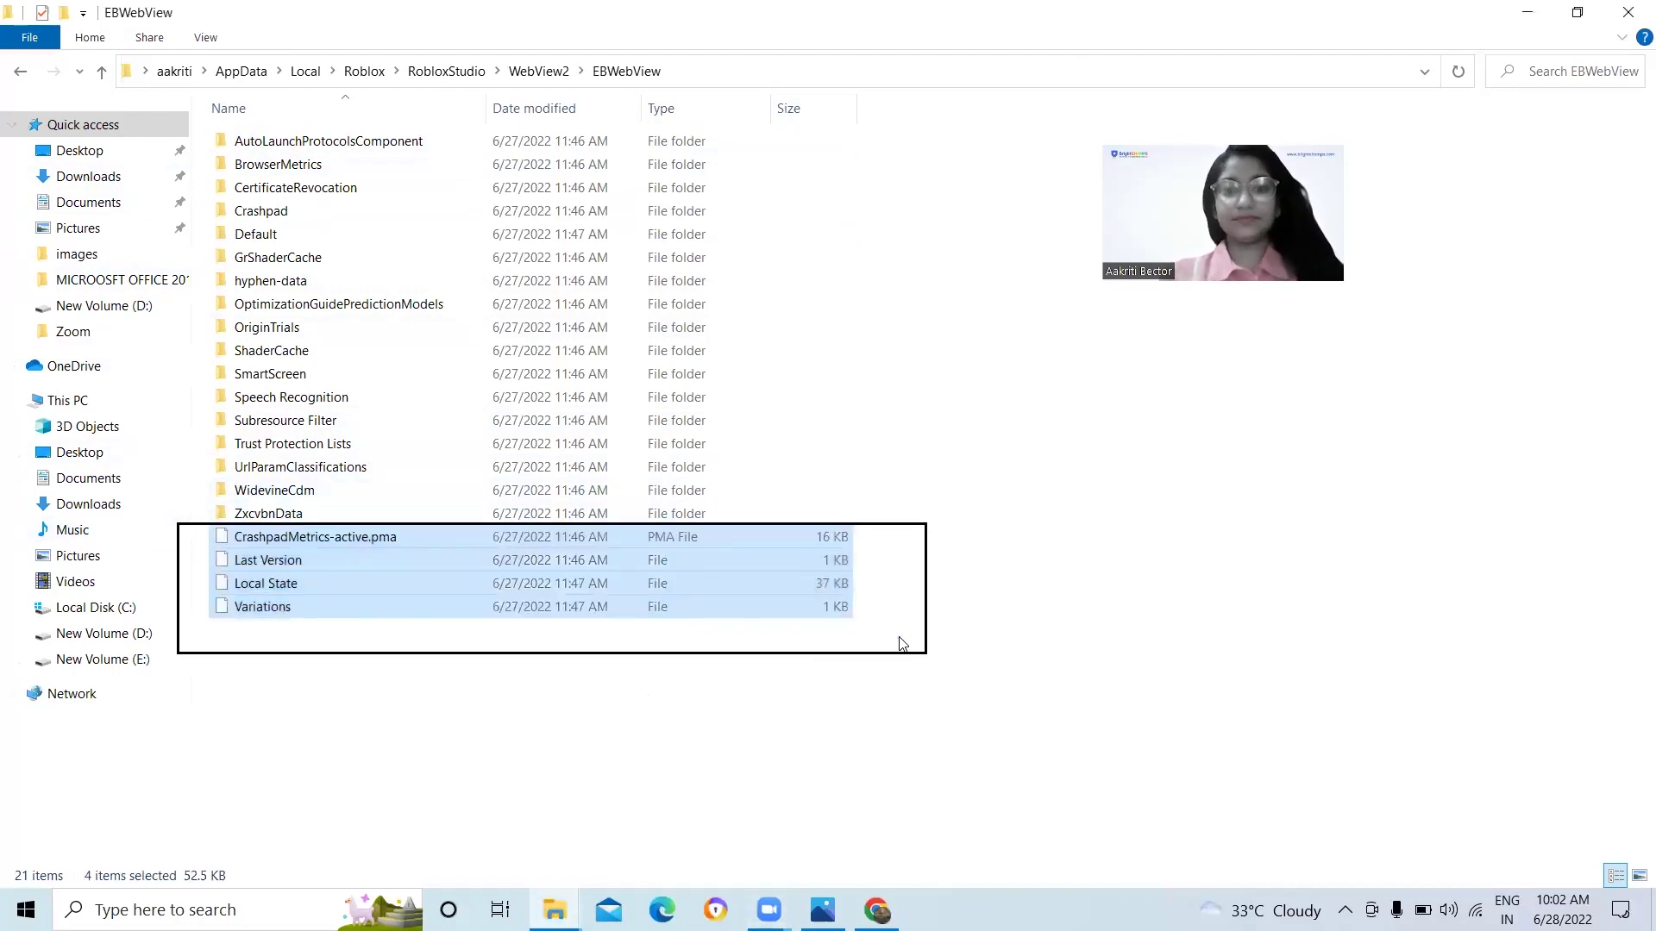
pyautogui.rightClick(631, 536)
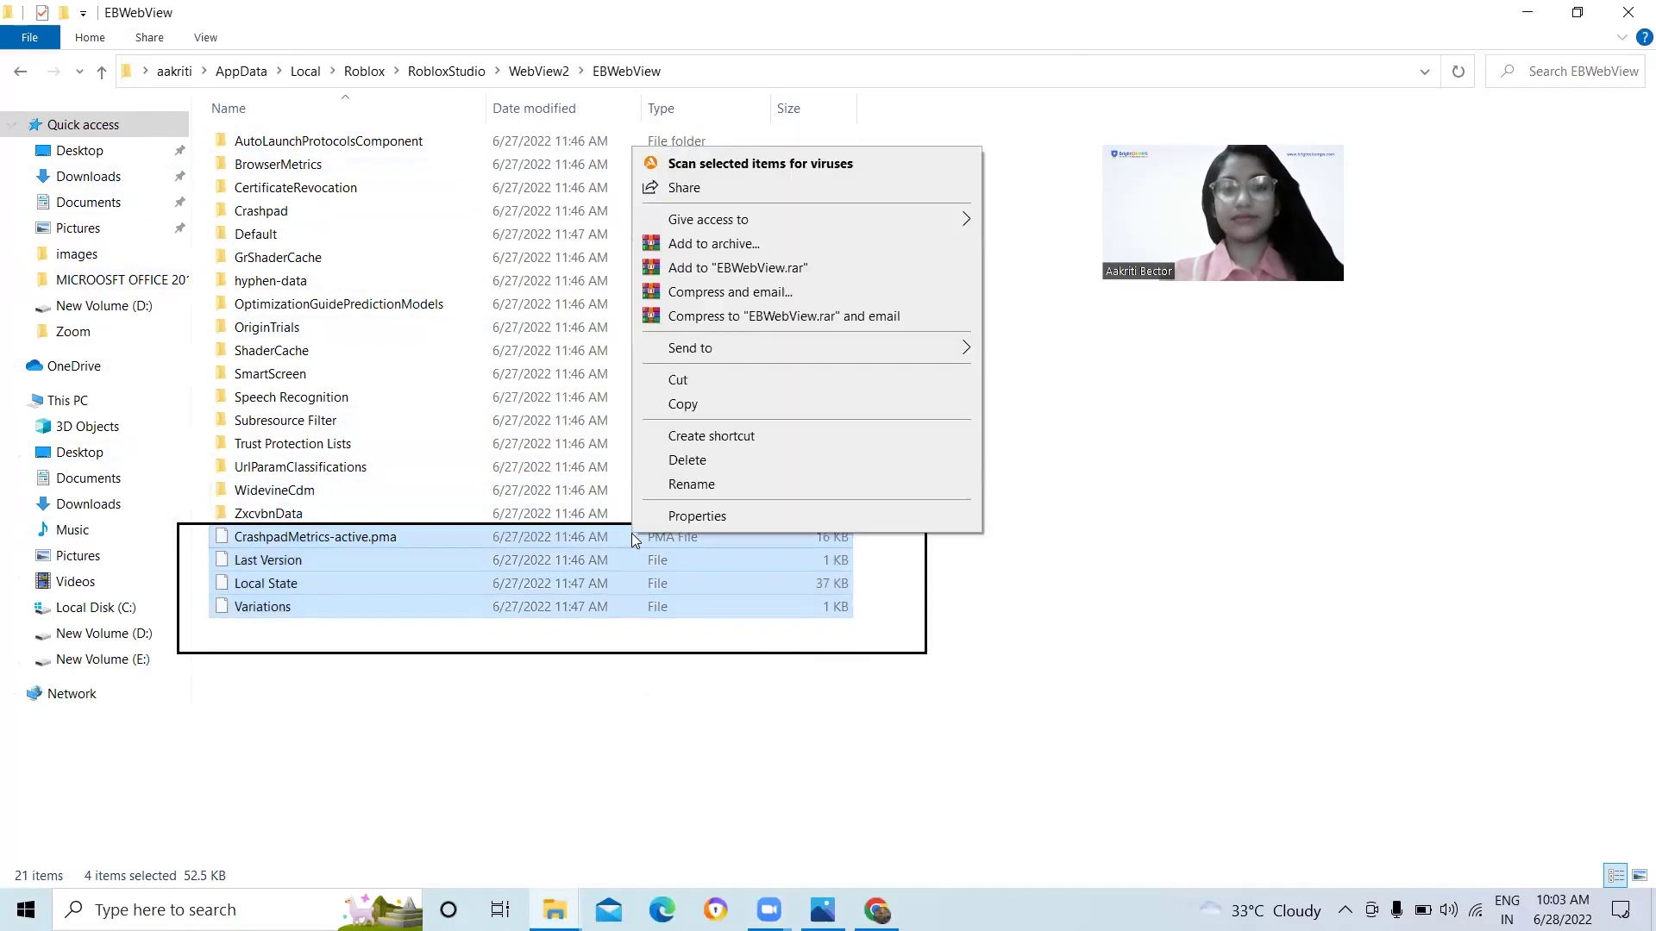
pyautogui.click(675, 466)
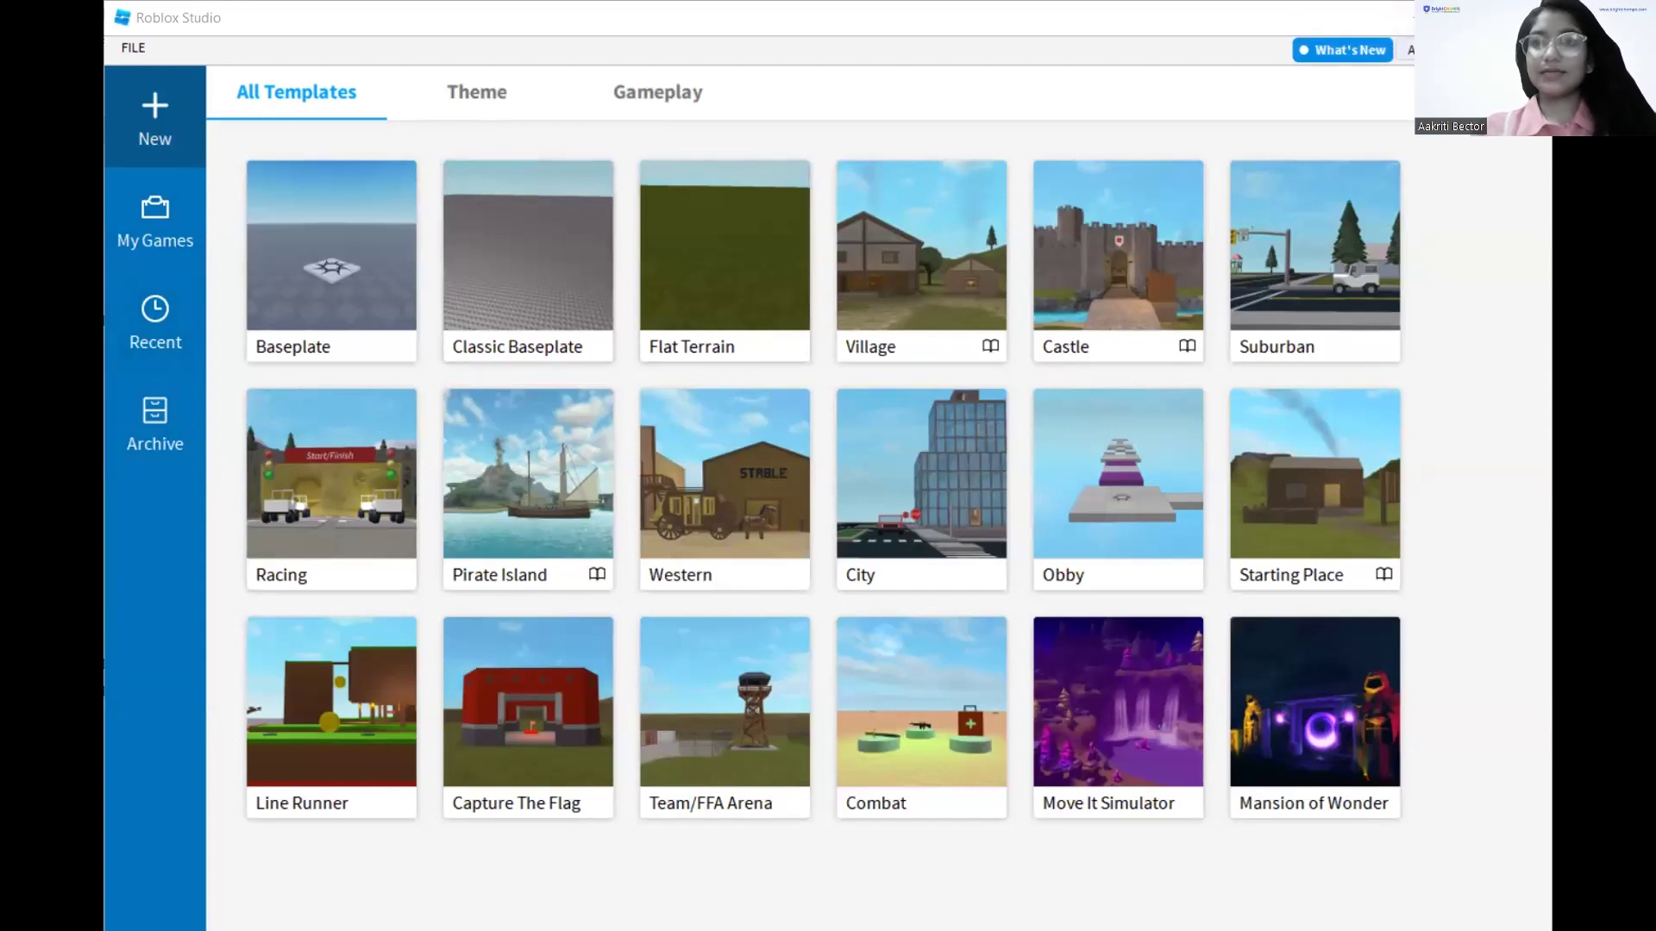
# Log out of Roblox Studio, sign back in as 'Aak', and start a City template place
pyautogui.click(1432, 49)
pyautogui.click(1383, 83)
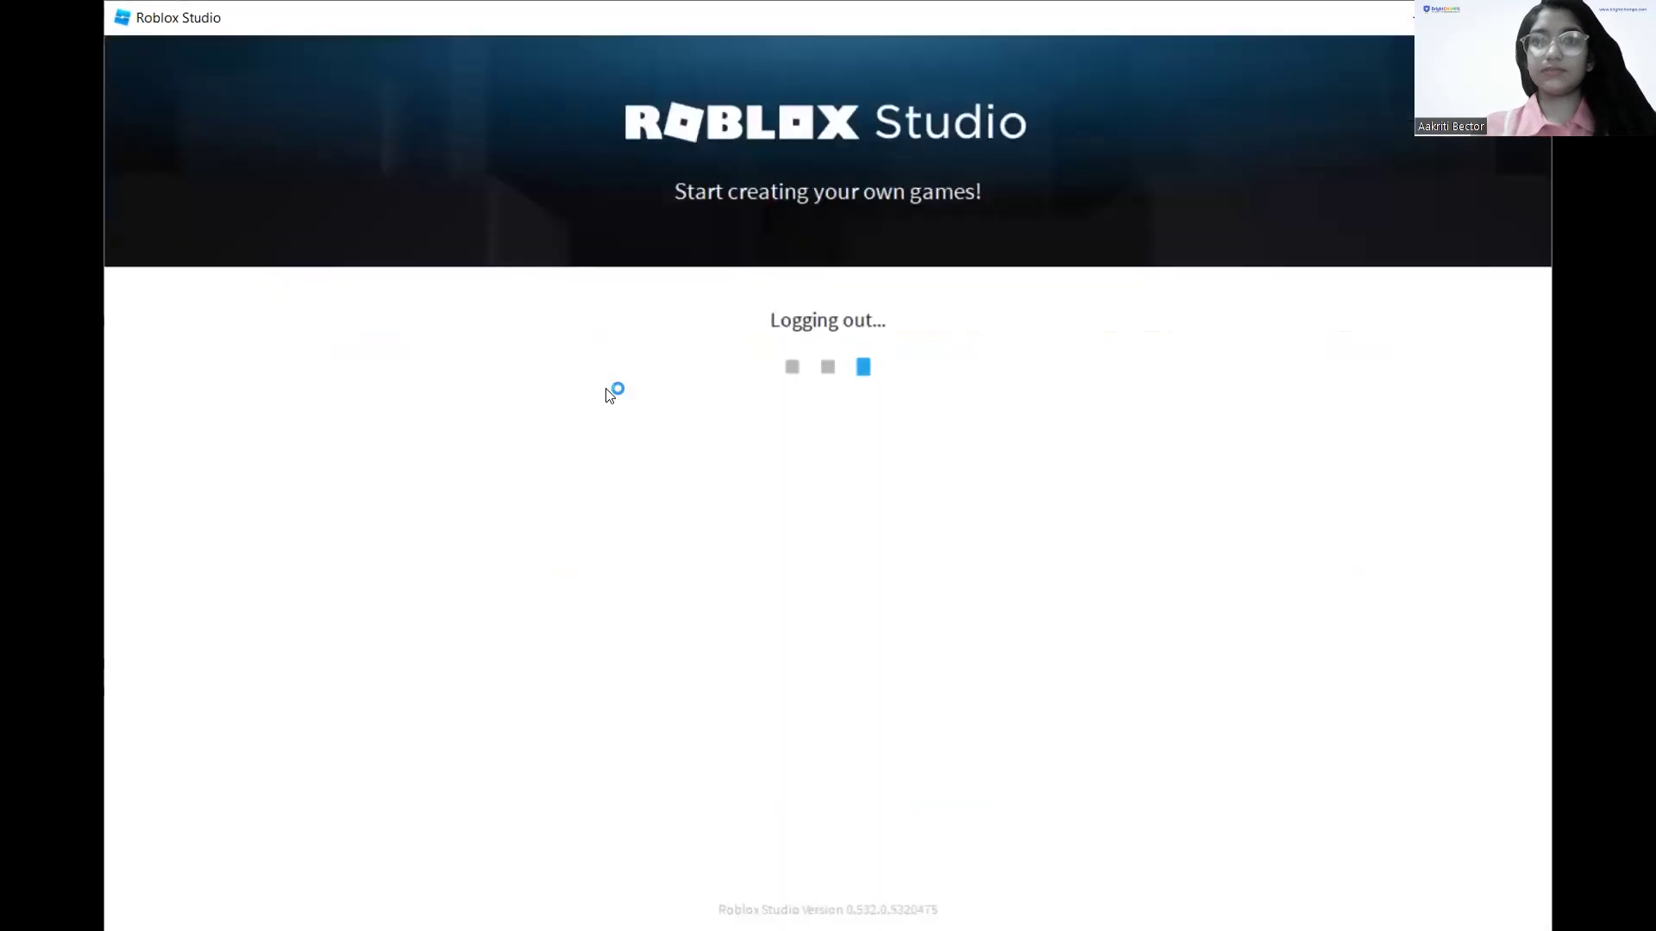
pyautogui.click(858, 335)
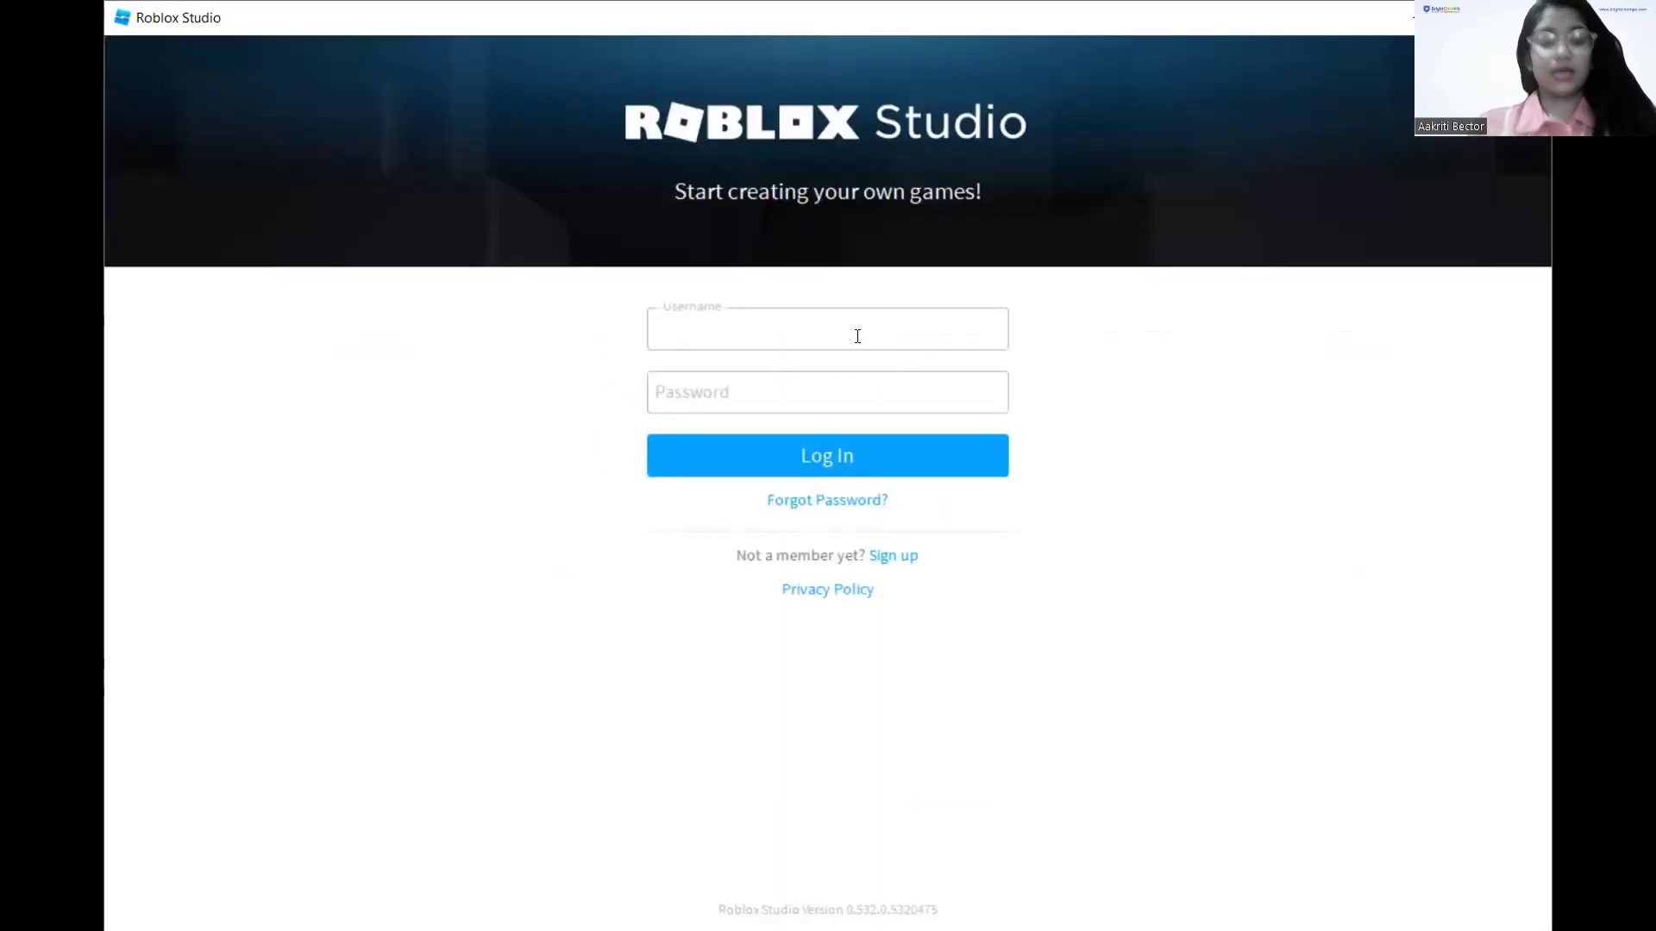
pyautogui.write('Aakriti_brightchamp')
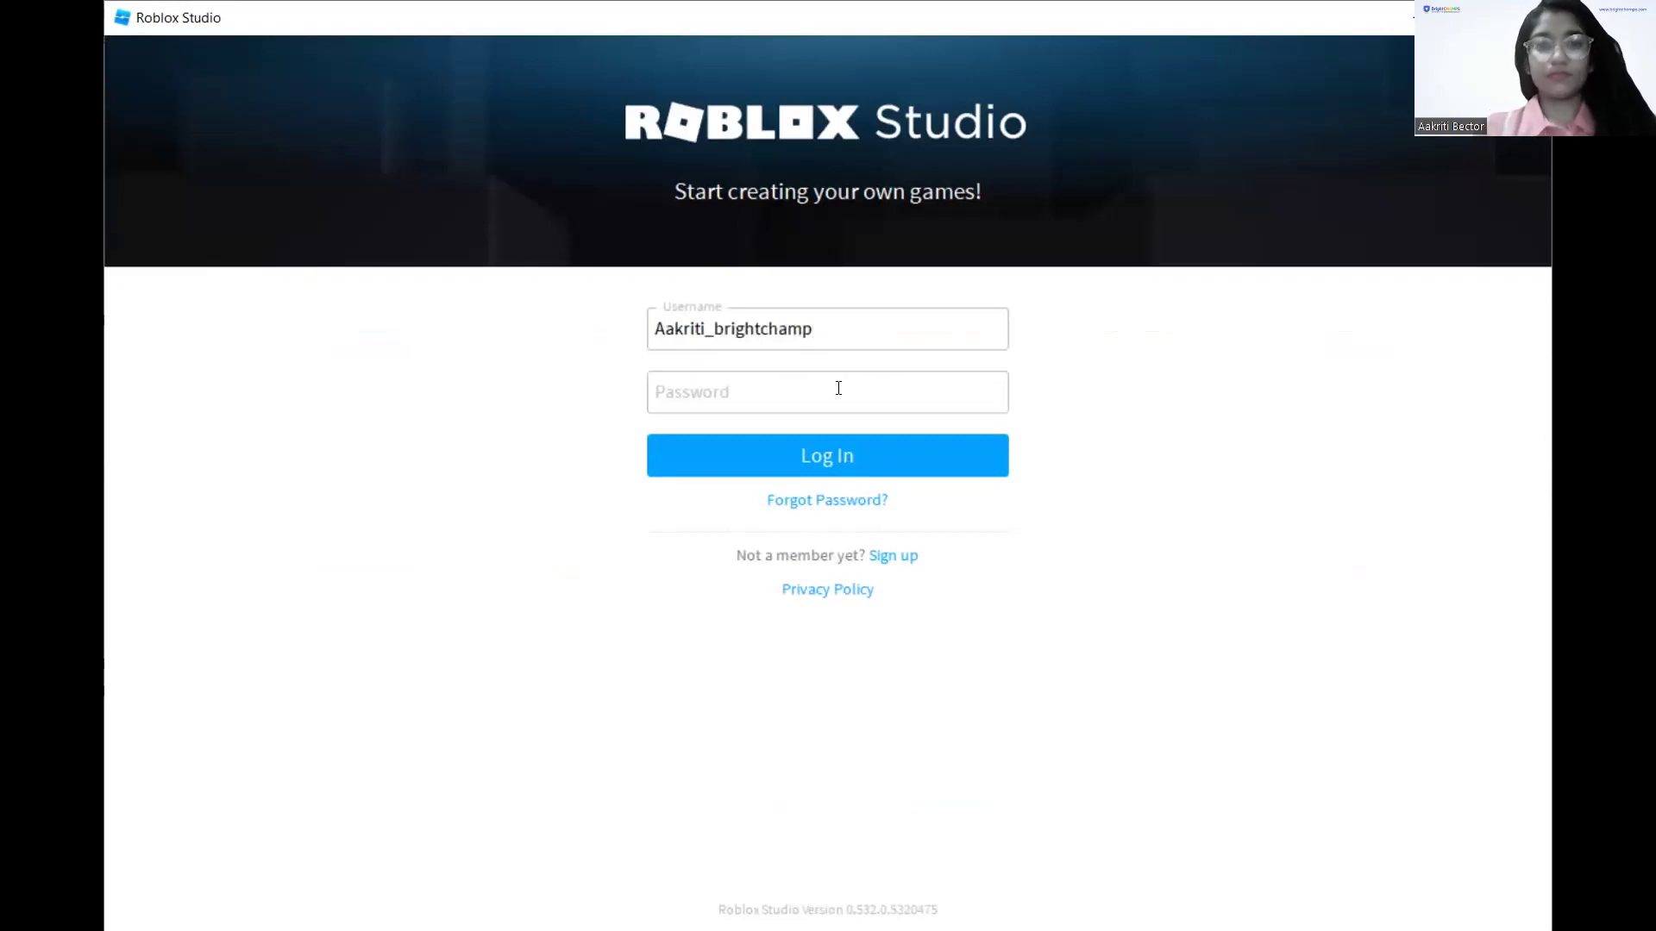
pyautogui.click(838, 389)
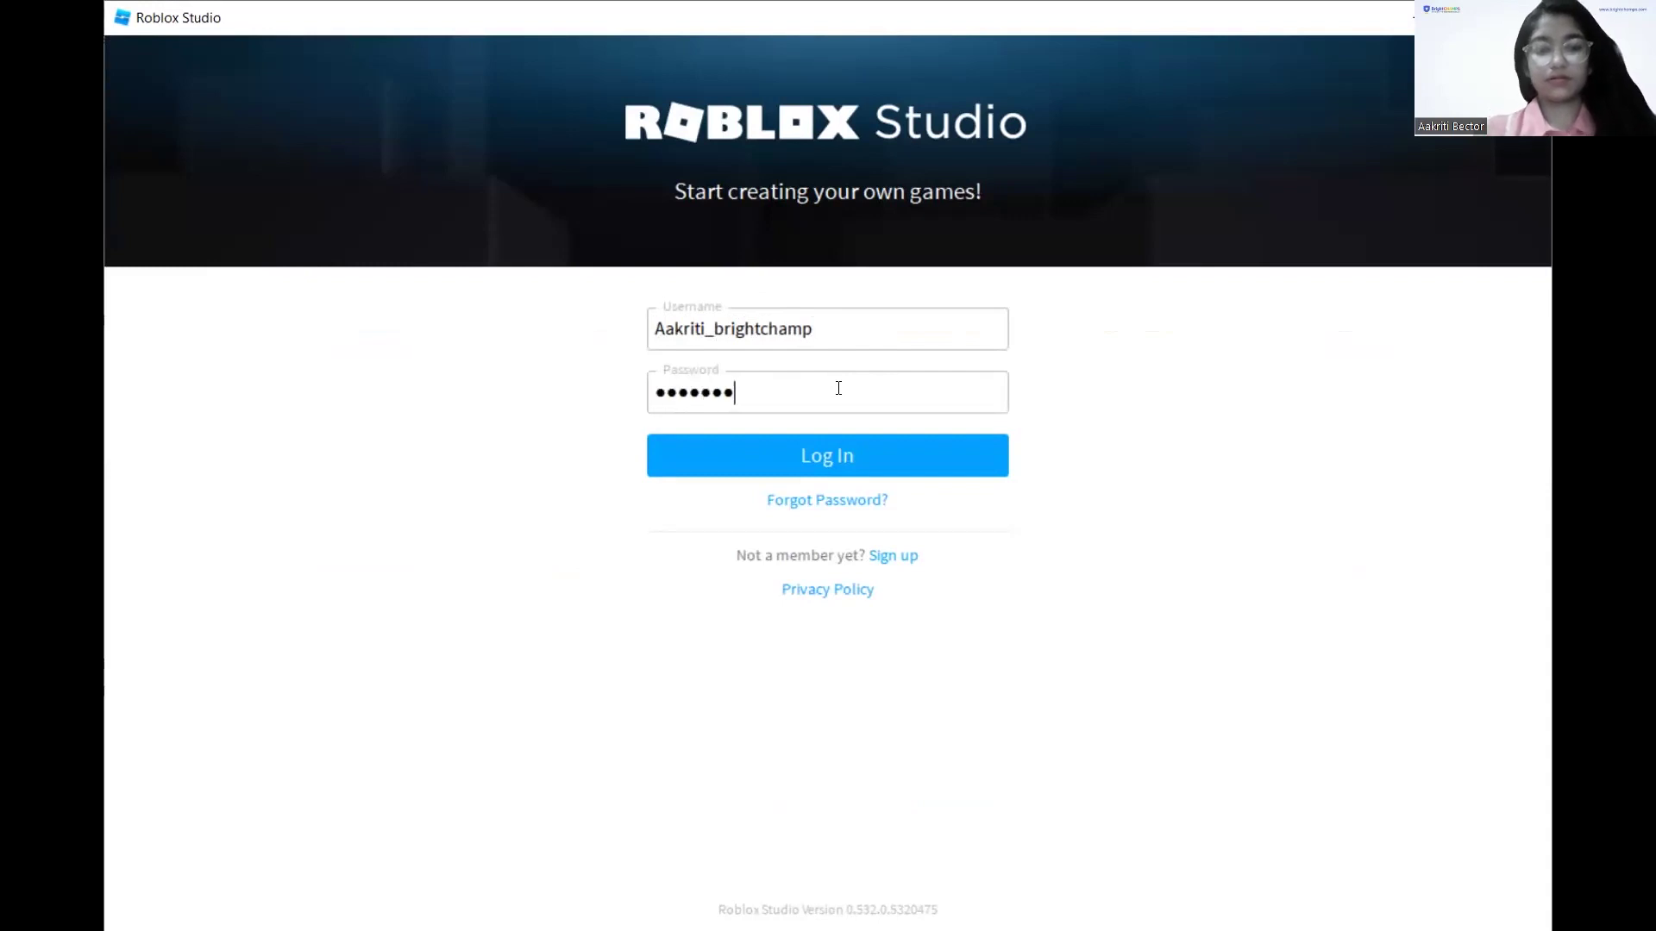
pyautogui.press('Return')
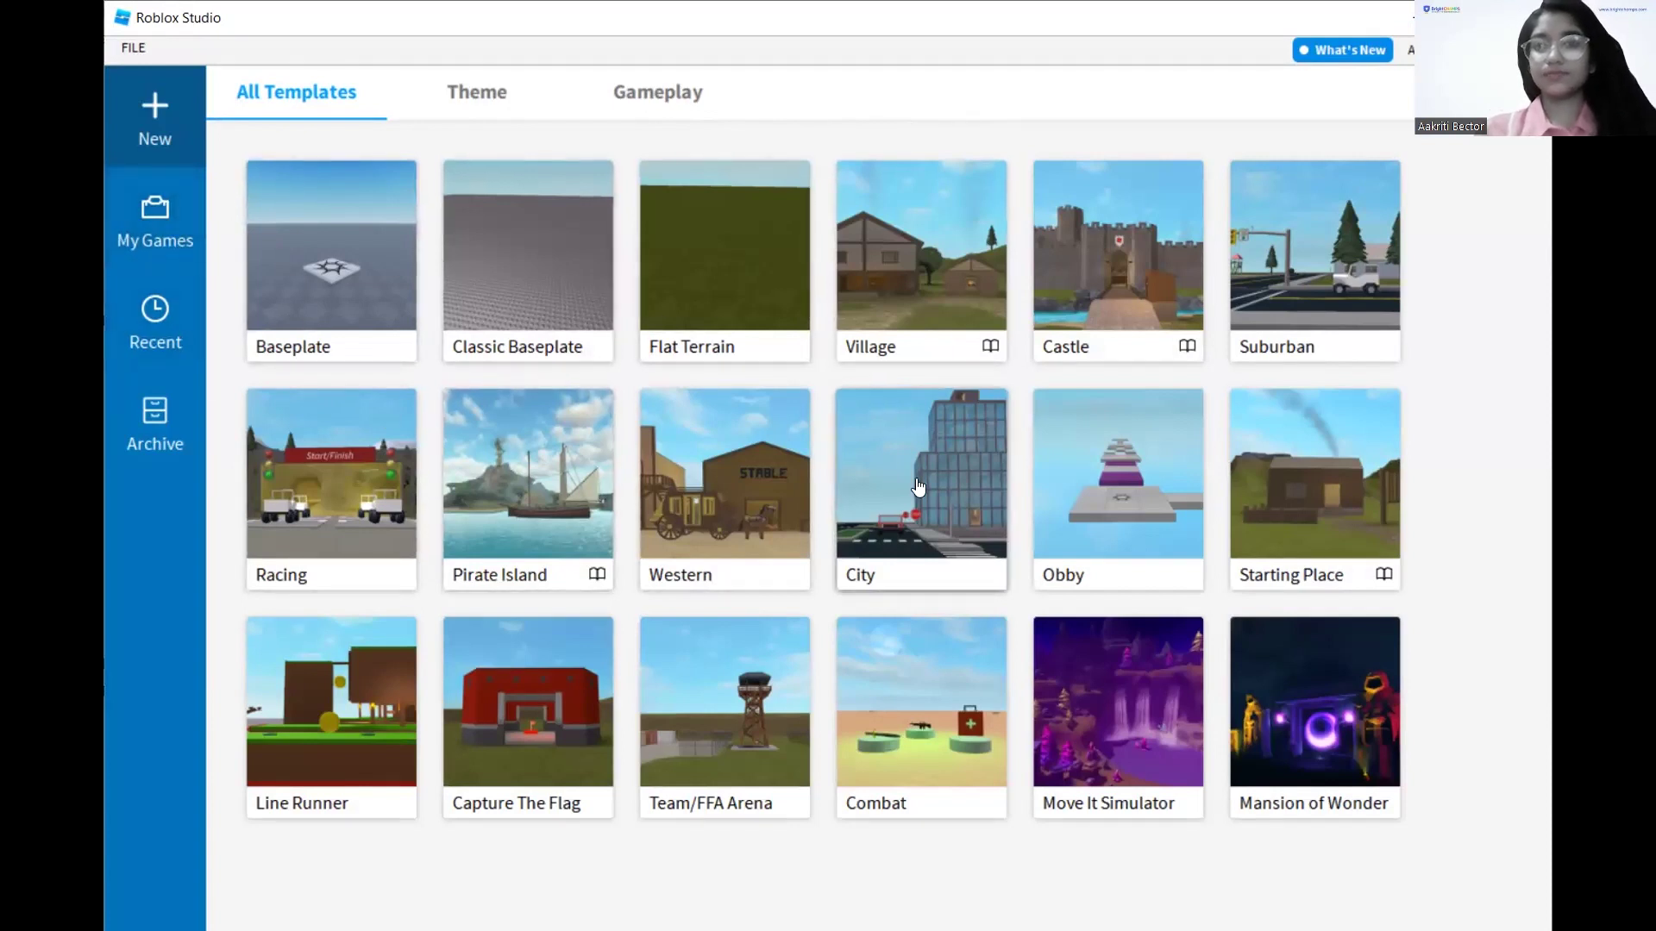
pyautogui.click(898, 549)
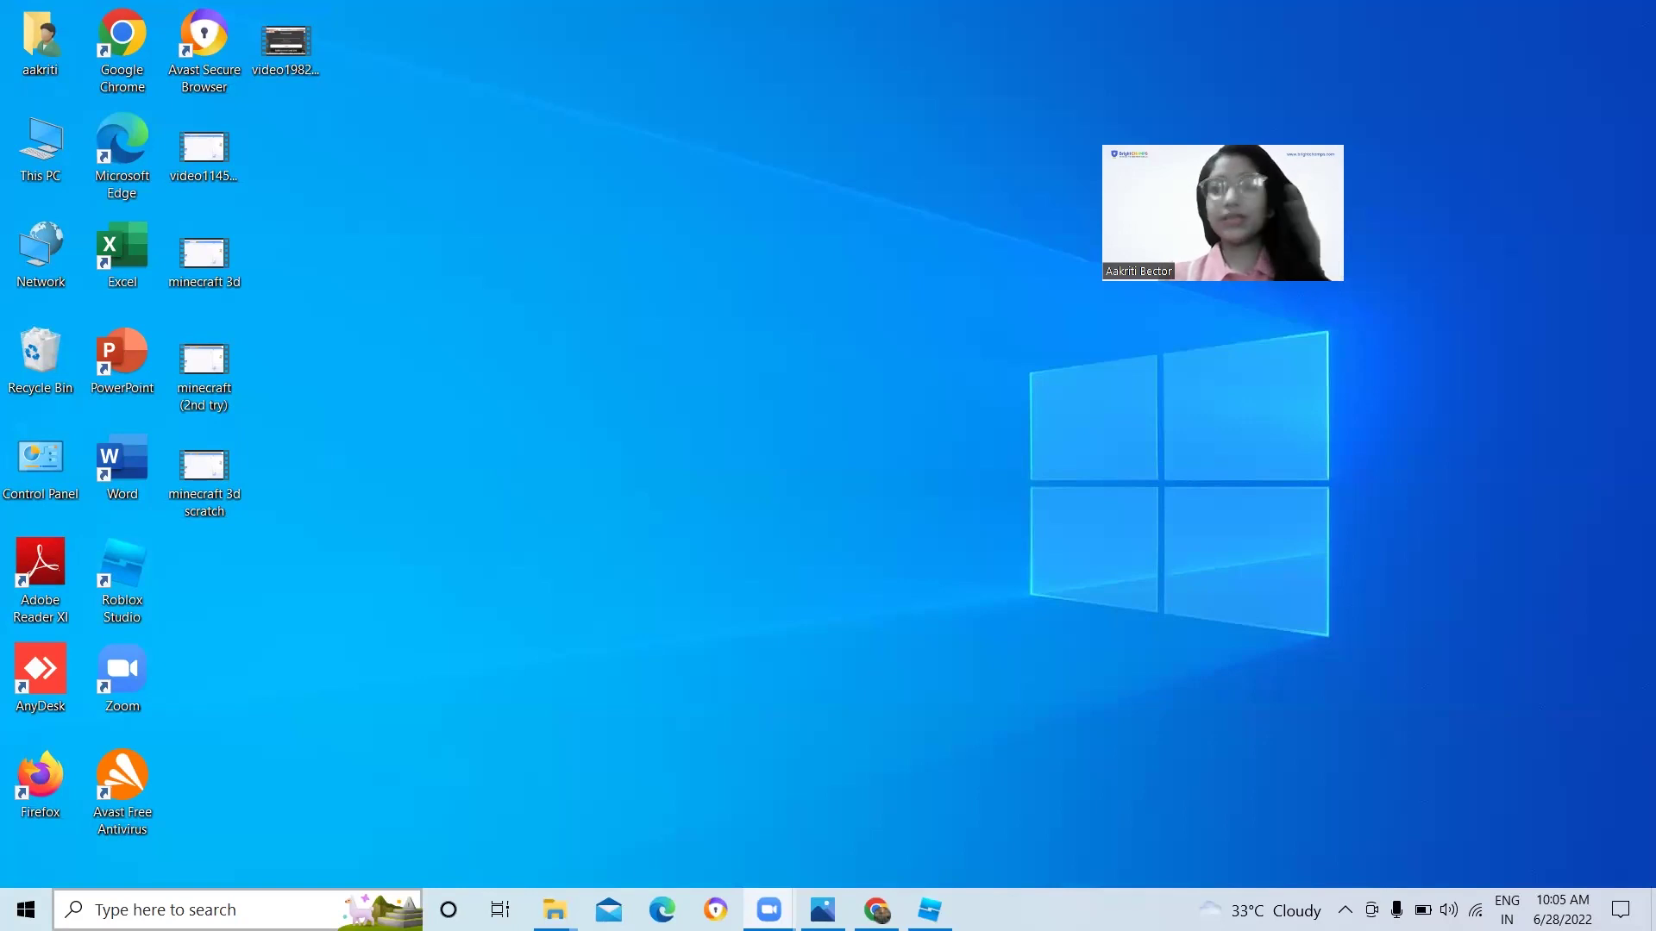
# Find Roblox in Microsoft Store and launch it from its product page
pyautogui.press('super+s')
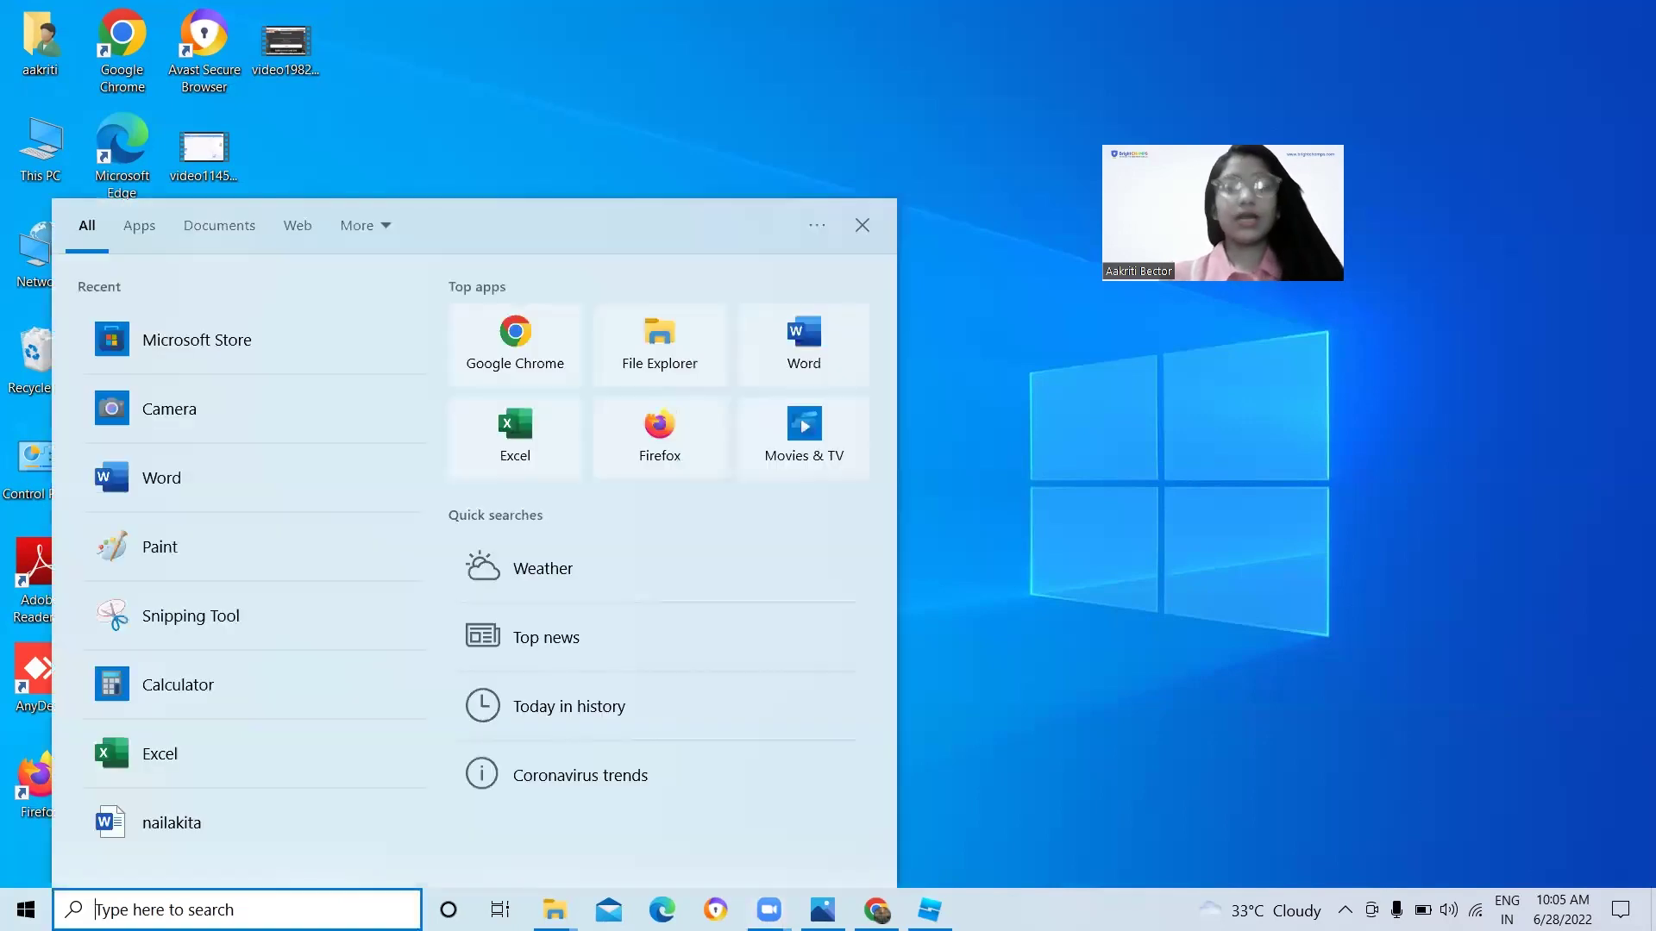
pyautogui.click(321, 366)
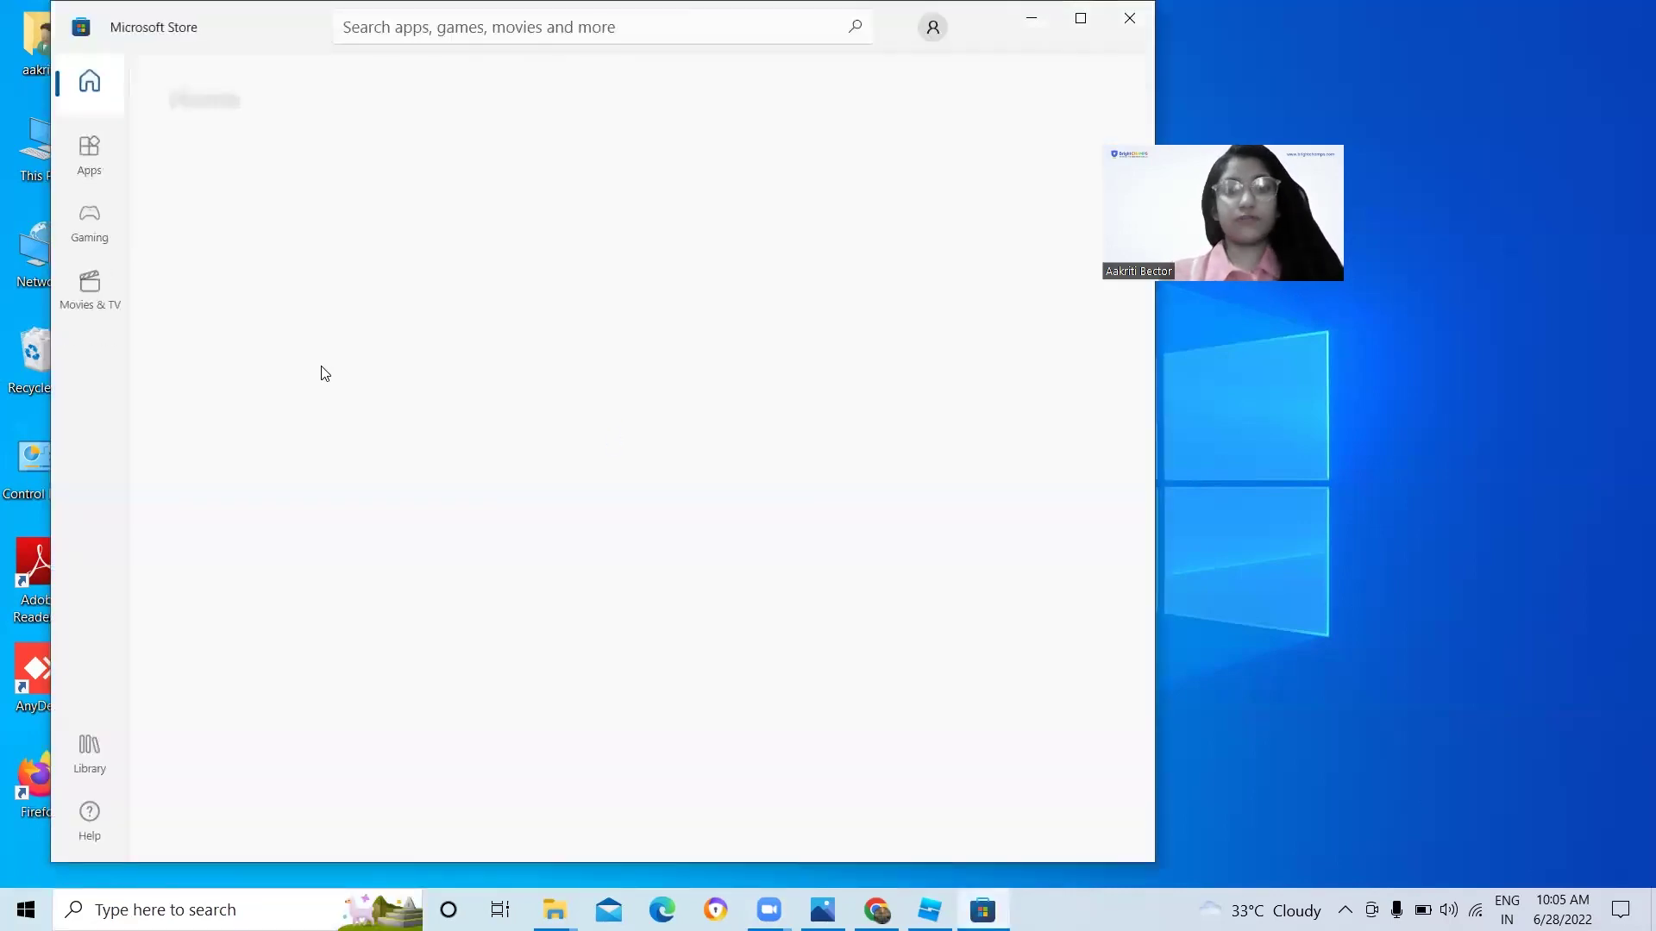
pyautogui.click(600, 20)
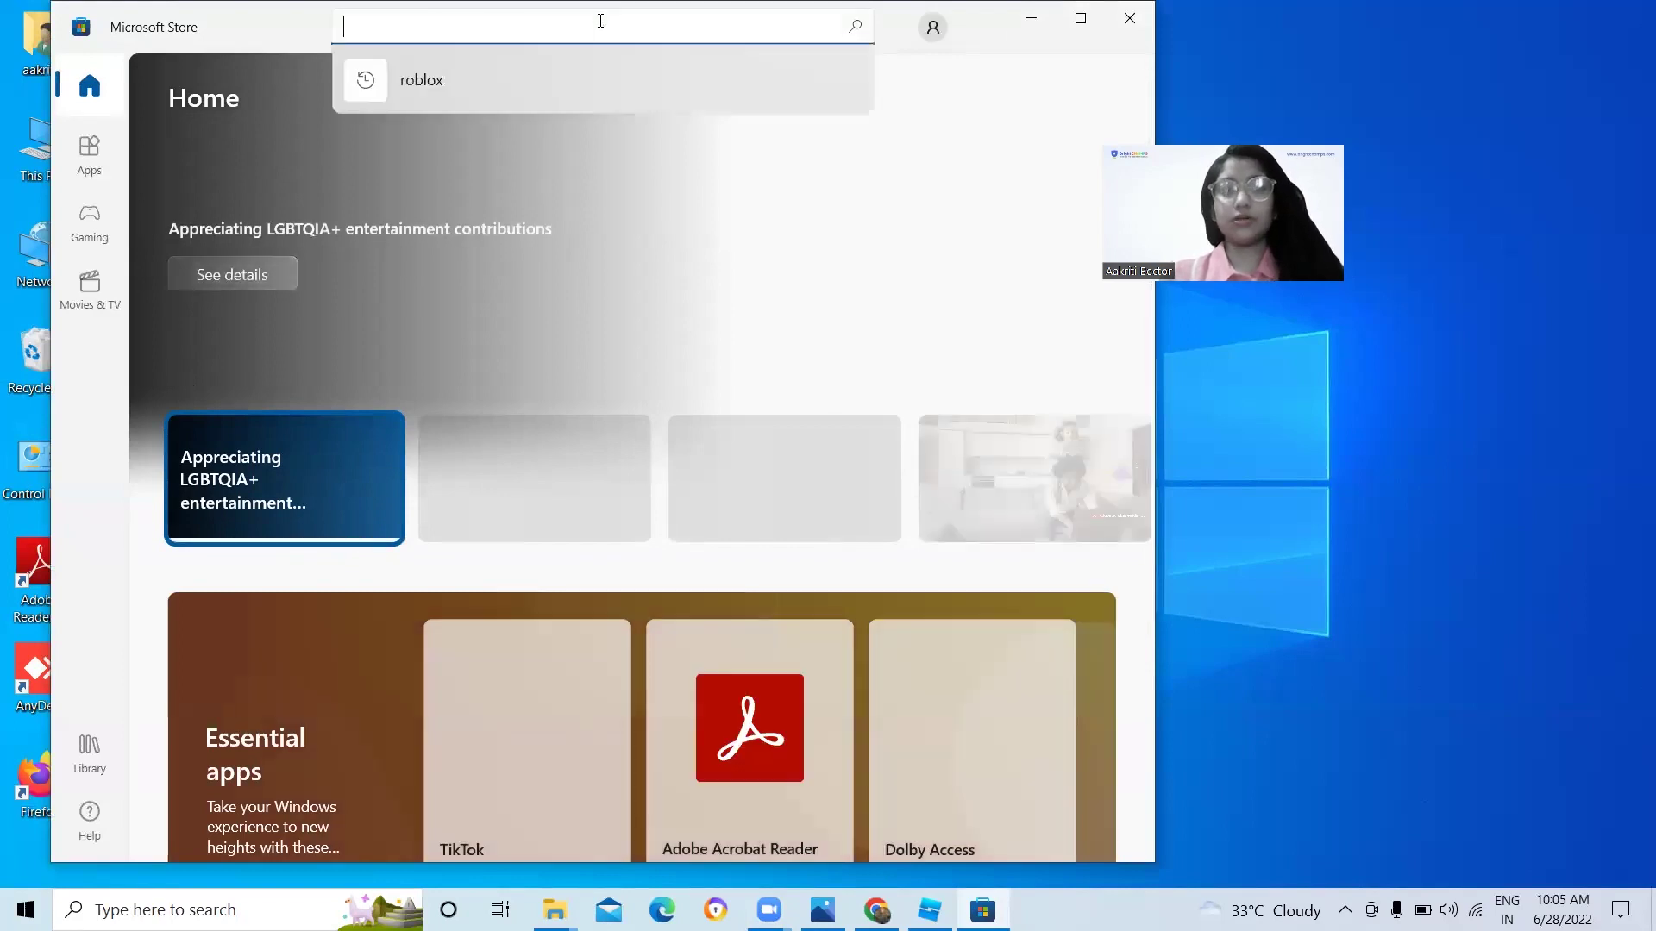
pyautogui.click(559, 74)
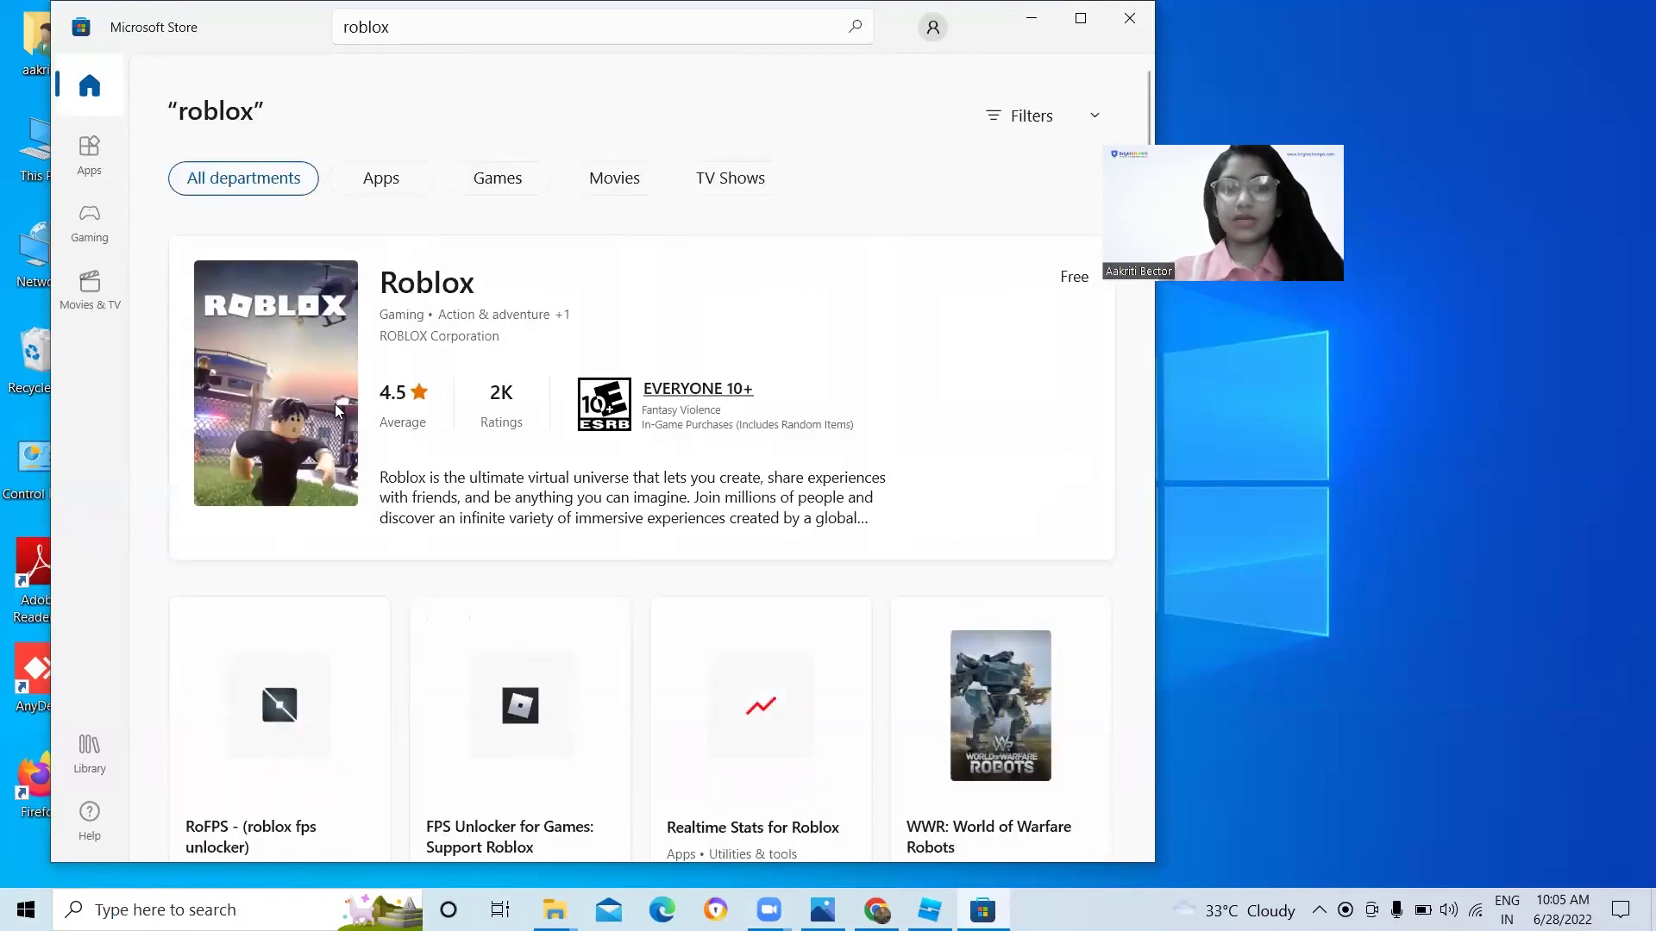
pyautogui.click(336, 410)
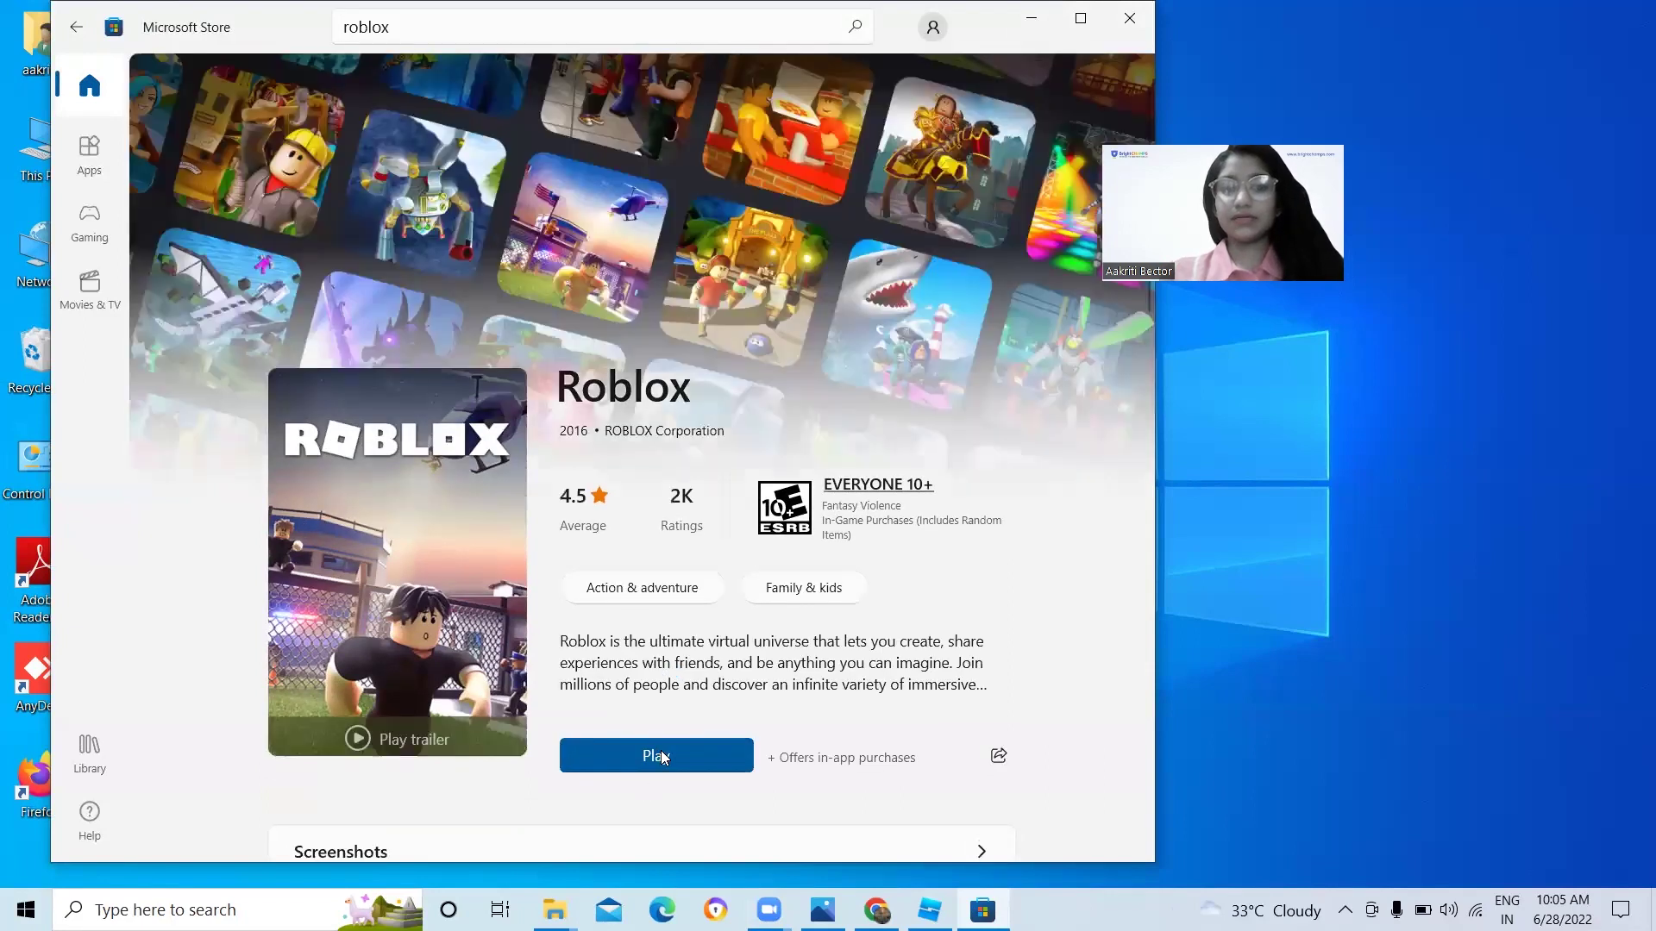
pyautogui.click(662, 756)
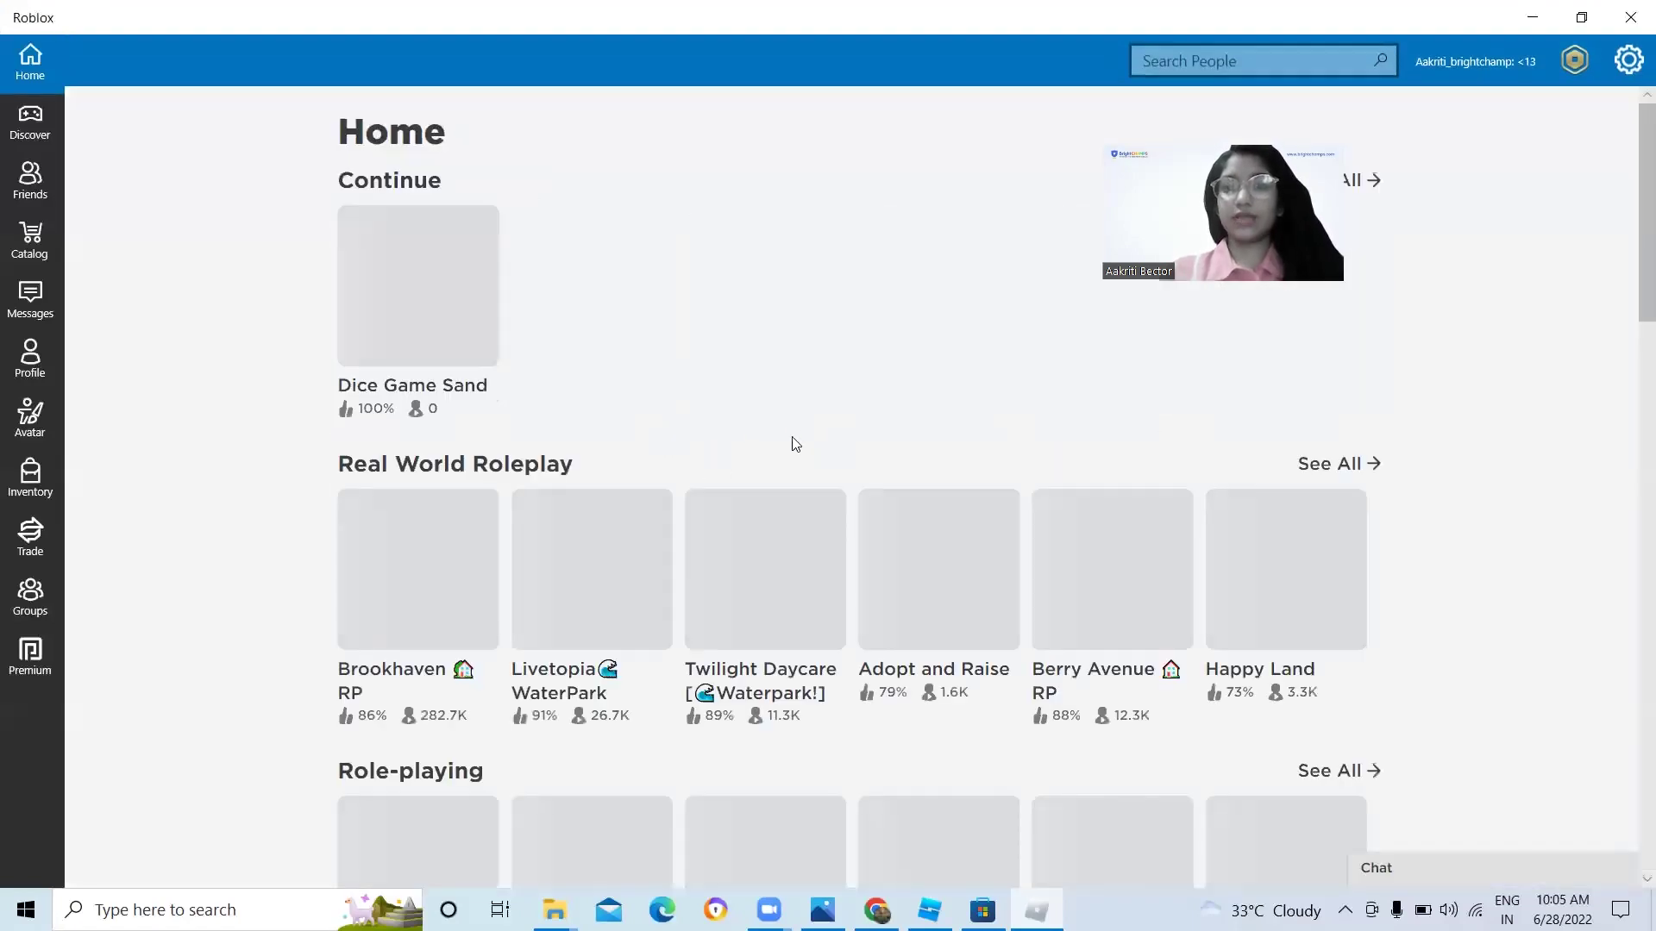
# Scroll through the Roblox Home page game rows and back to the top
pyautogui.scroll(-5, 897, 446)
pyautogui.scroll(-10, 904, 446)
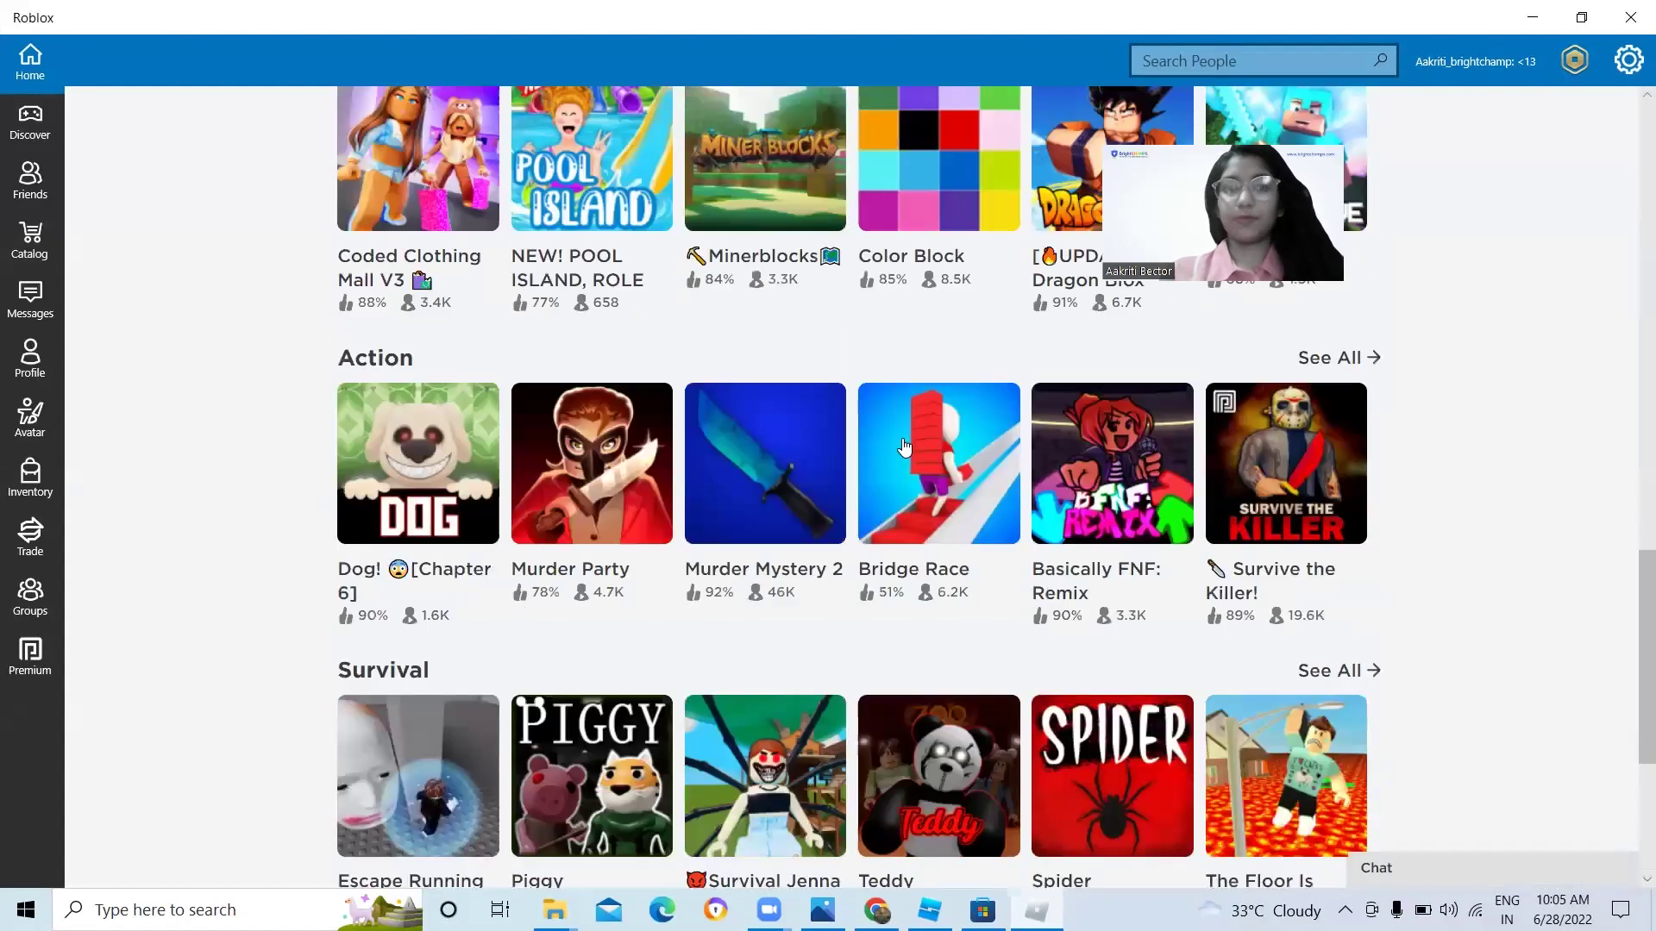
pyautogui.scroll(15, 784, 62)
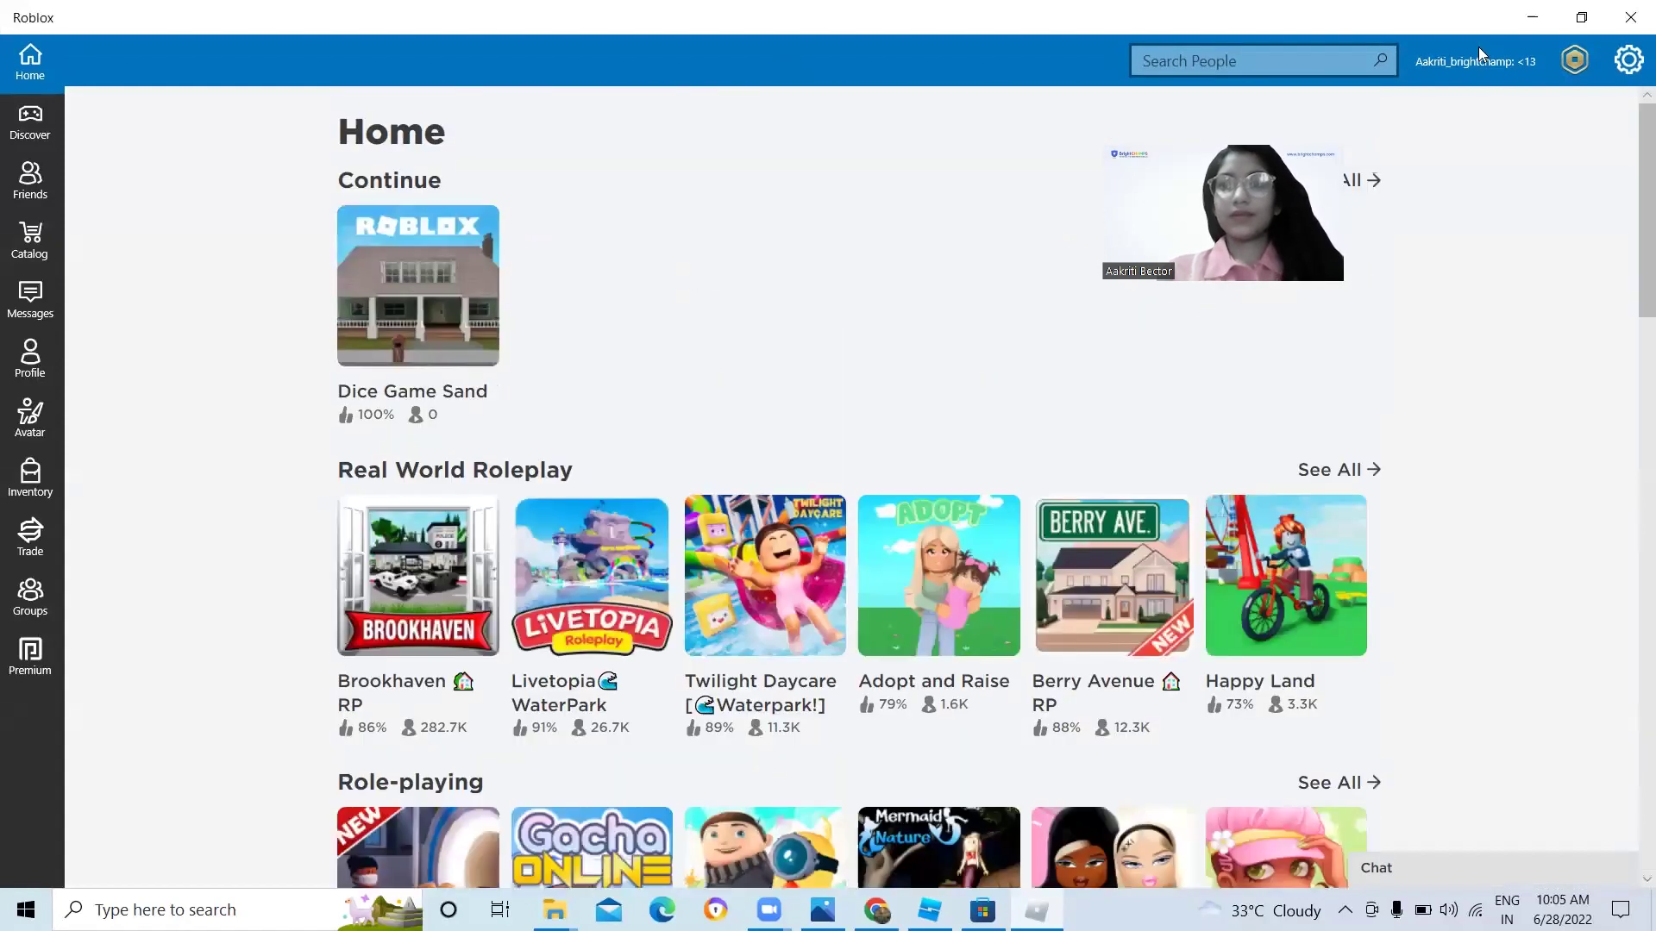